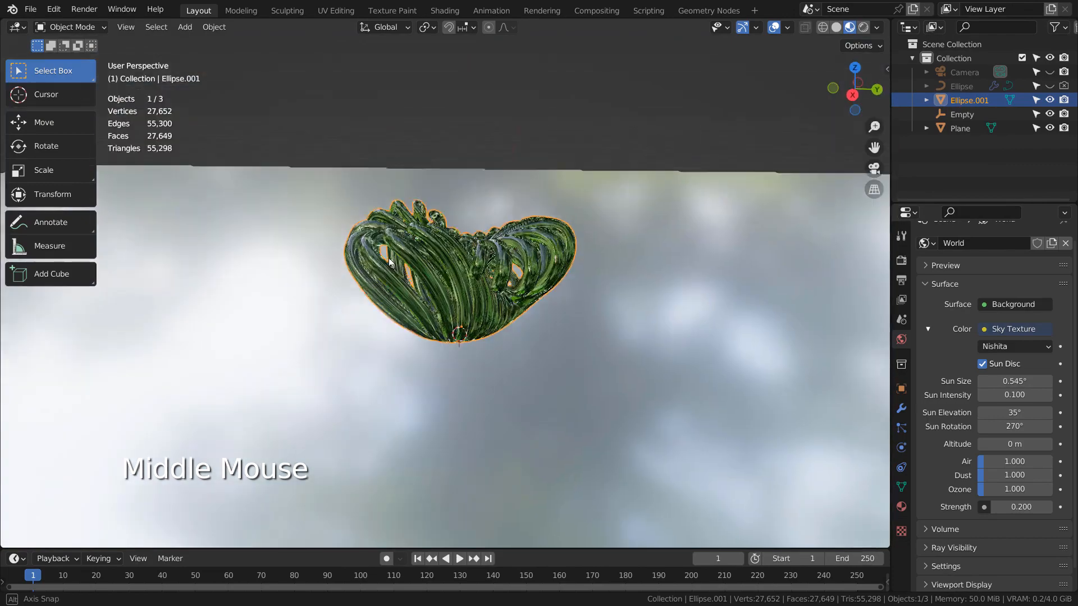
# Frame the selected looped sculpture in the viewport and display it in wireframe shading.
pyautogui.click(836, 27)
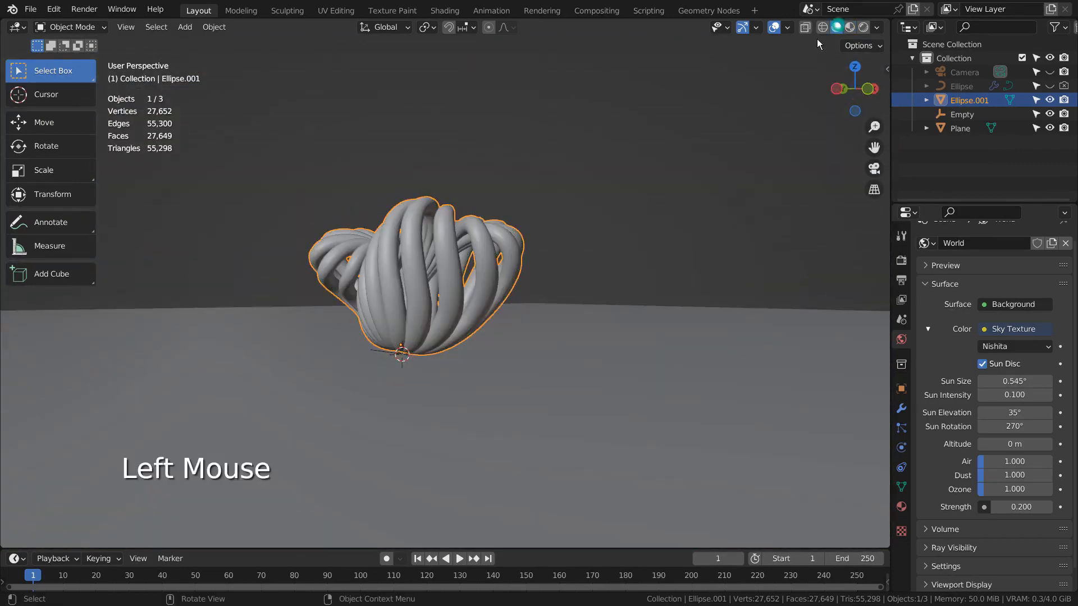
pyautogui.click(396, 280)
pyautogui.press('KP_Decimal')
pyautogui.moveTo(407, 281); pyautogui.dragTo(744, 319, button='middle')
pyautogui.click(822, 28)
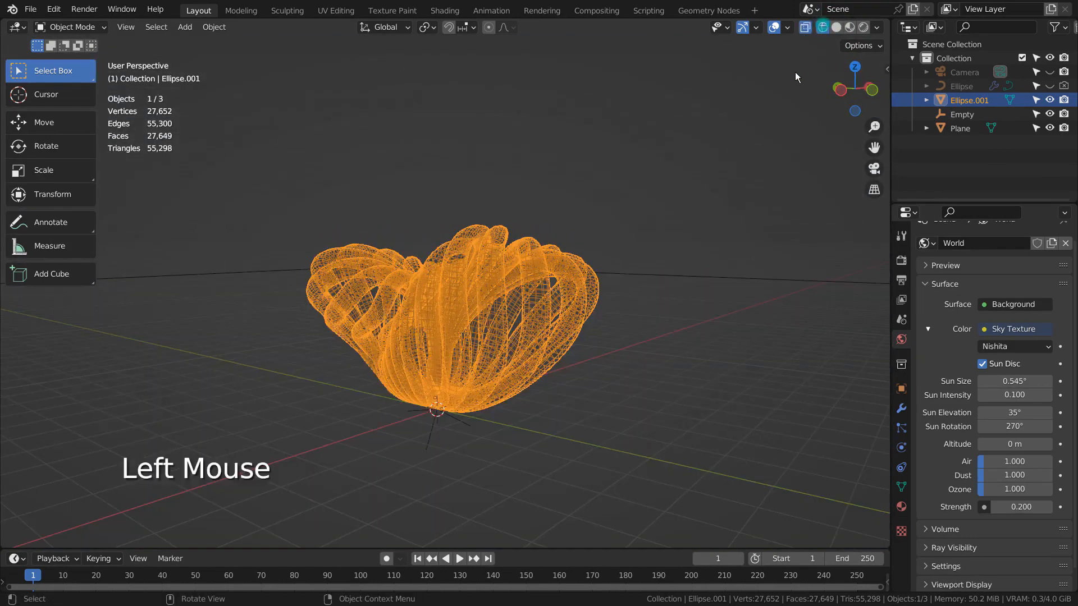
# Select every visible object in the scene and hide them all from the viewport.
pyautogui.press('a')
pyautogui.scroll(2, 517, 292)
pyautogui.moveTo(530, 313)
pyautogui.mouseDown(button='middle')
pyautogui.moveTo(813, 279)
pyautogui.moveTo(78, 292)
pyautogui.moveTo(455, 330)
pyautogui.mouseUp(button='middle')
pyautogui.press('h')
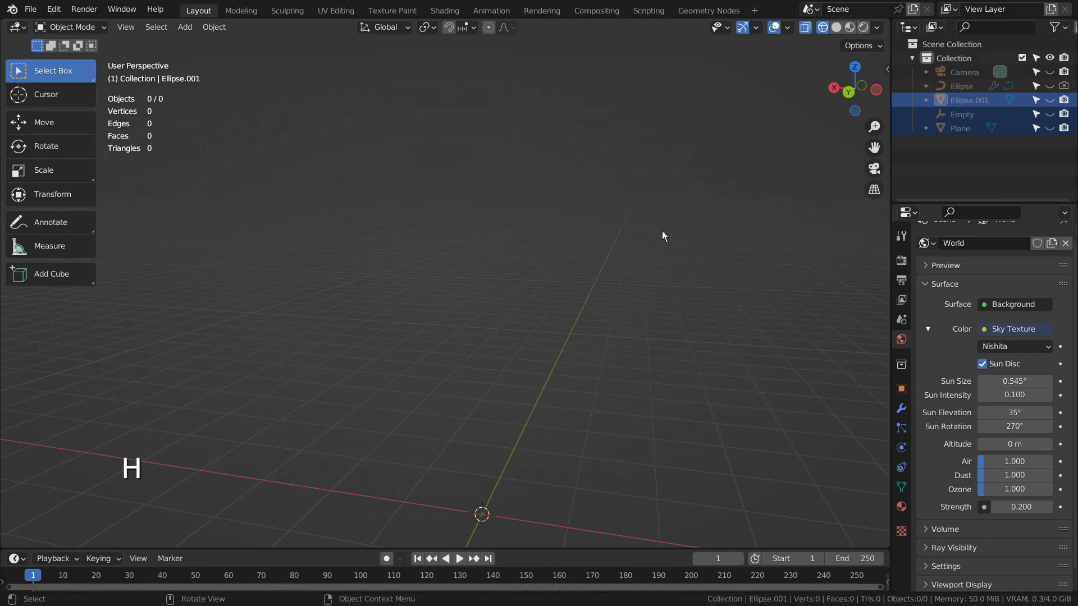
# Make the Ellipse curve visible in the viewport and enabled for rendering, then select it and frame it.
pyautogui.click(1050, 86)
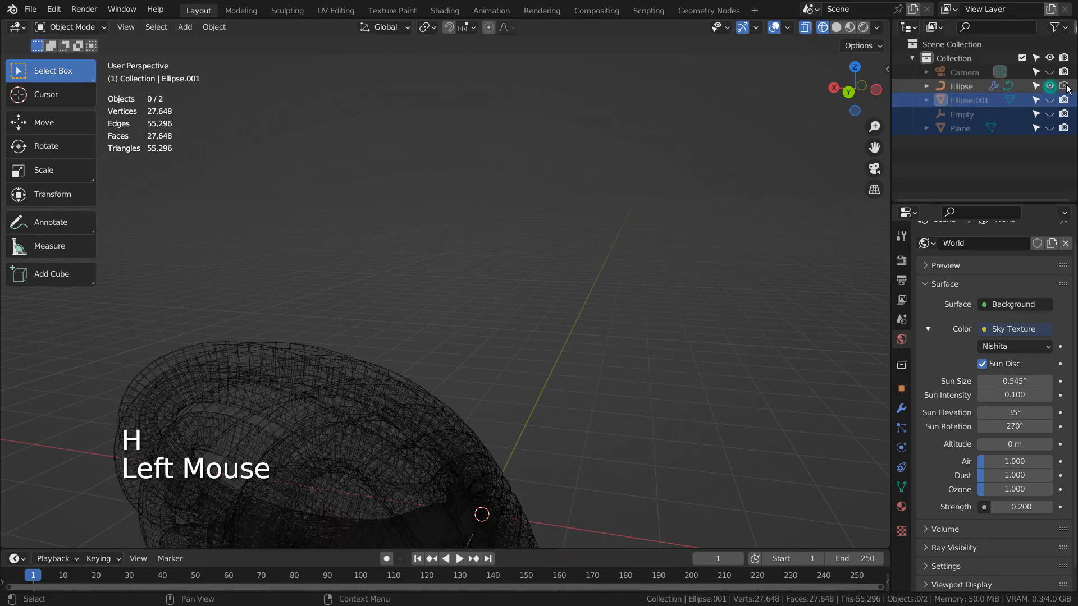
pyautogui.click(1064, 86)
pyautogui.click(949, 86)
pyautogui.moveTo(739, 318); pyautogui.dragTo(411, 437, button='middle')
pyautogui.scroll(-2, 528, 389)
pyautogui.press('KP_Decimal')
pyautogui.moveTo(623, 436); pyautogui.dragTo(696, 393, button='middle')
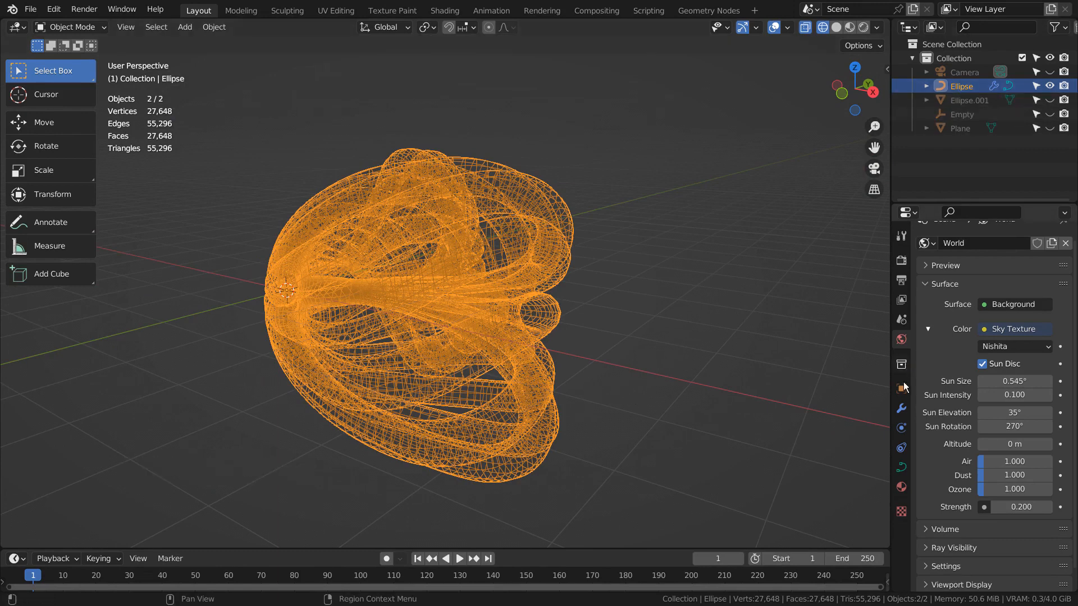
# Collapse the Ellipse's Array and SimpleDeform modifiers and turn off both modifiers' viewport display.
pyautogui.click(901, 409)
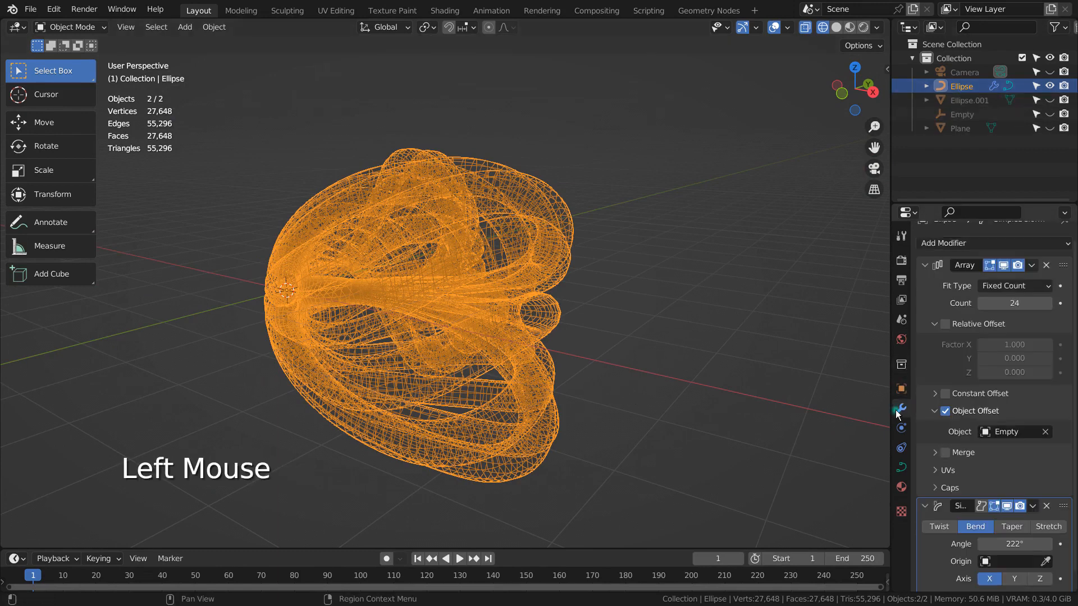
pyautogui.click(925, 265)
pyautogui.click(925, 297)
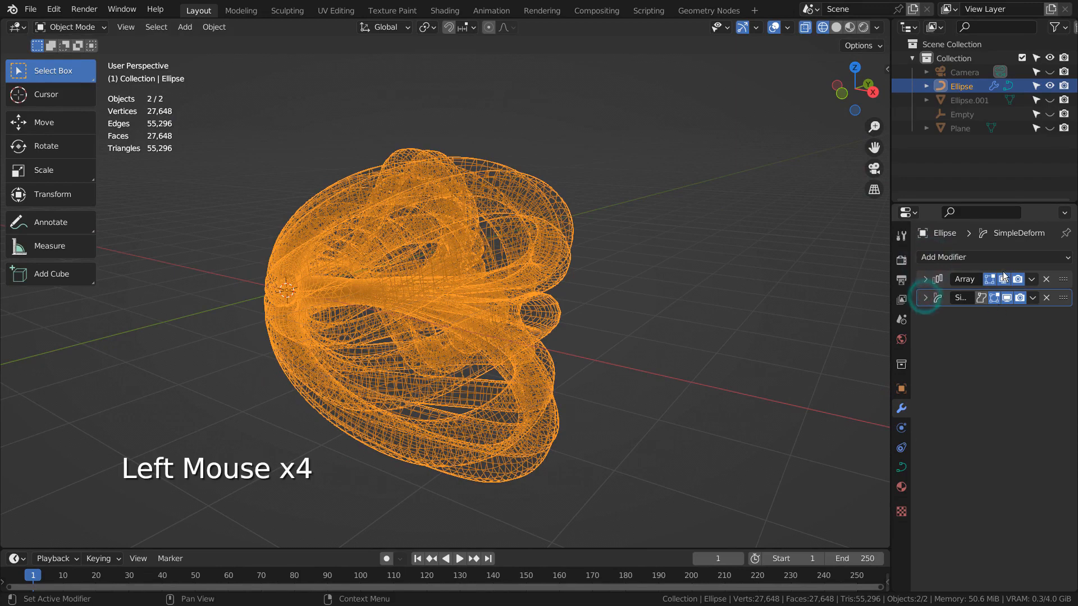
pyautogui.click(1007, 298)
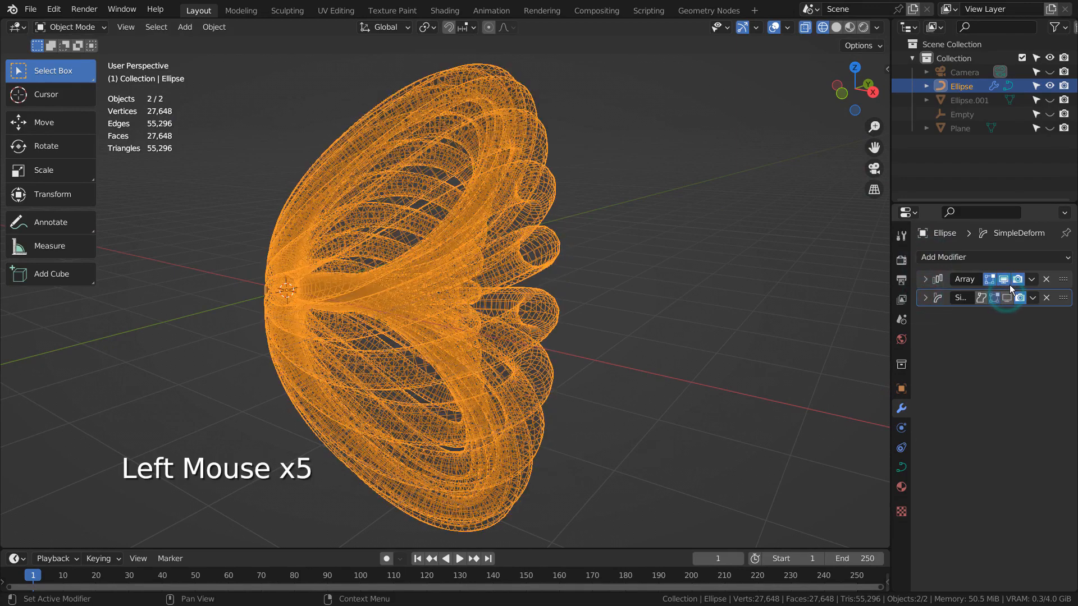
pyautogui.click(1008, 280)
pyautogui.moveTo(570, 272); pyautogui.dragTo(688, 335, button='middle')
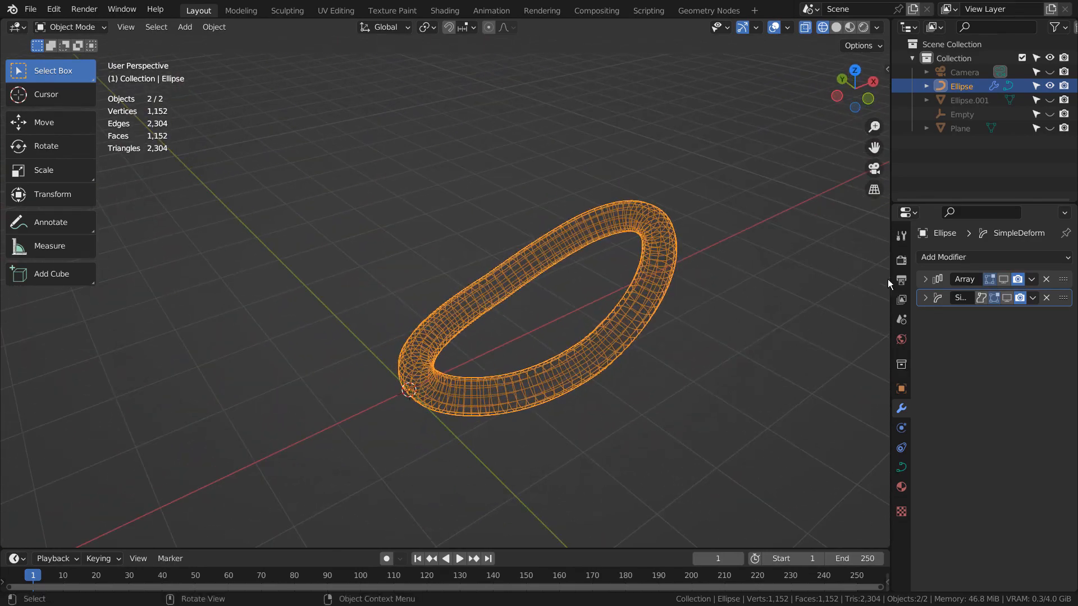
# Set the Ellipse curve's bevel depth to 0 m.
pyautogui.click(901, 467)
pyautogui.scroll(-3, 982, 449)
pyautogui.click(1007, 473)
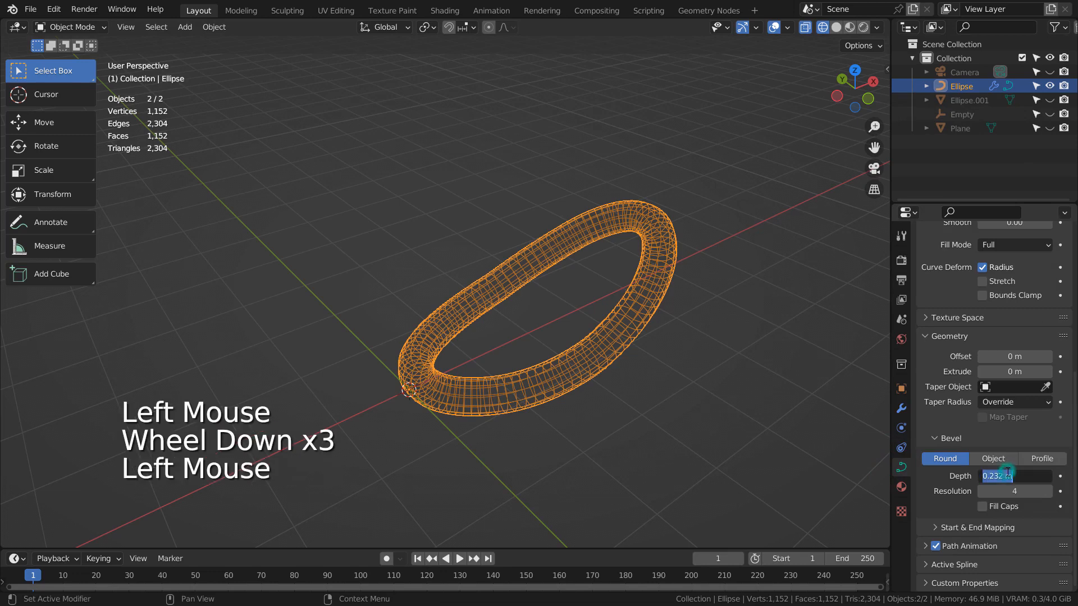
pyautogui.write('0')
pyautogui.press('Return')
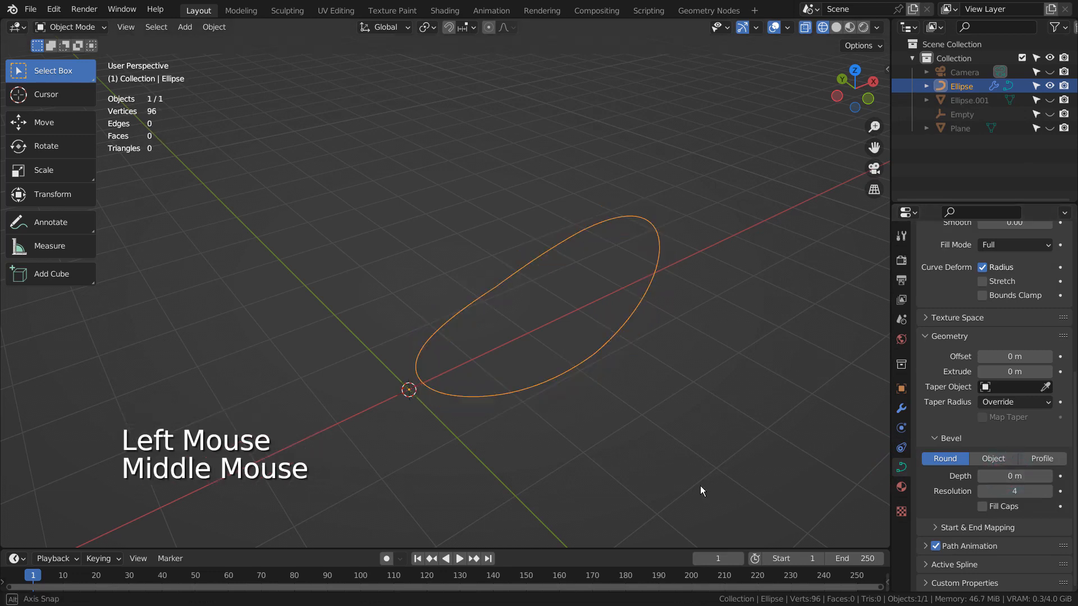
pyautogui.moveTo(699, 486)
pyautogui.mouseDown(button='middle')
pyautogui.moveTo(622, 423)
pyautogui.moveTo(616, 403)
pyautogui.moveTo(698, 469)
pyautogui.mouseUp(button='middle')
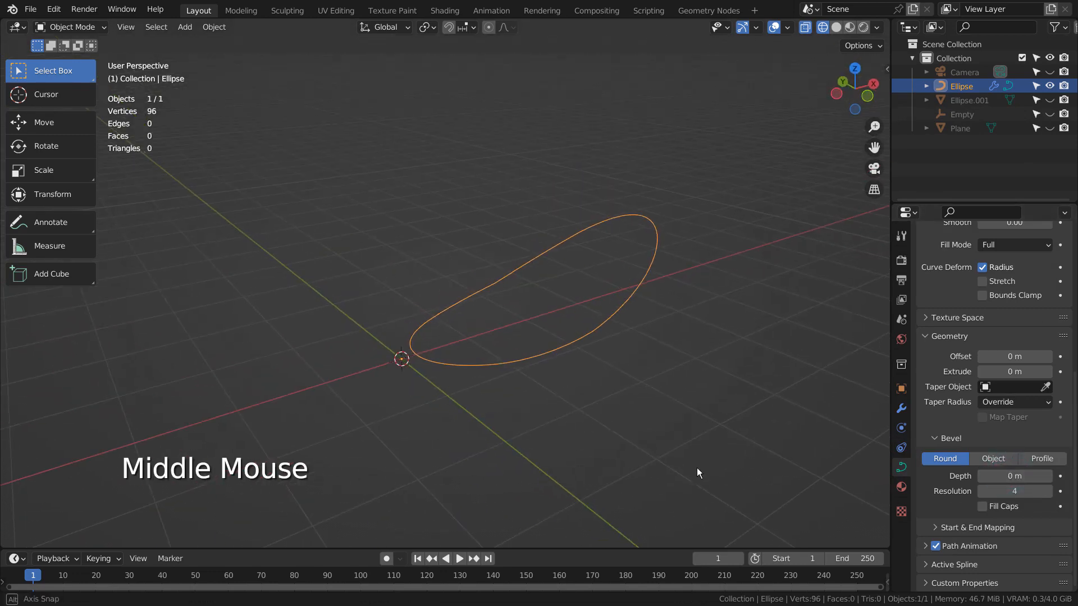
# Hide the Ellipse curve and add a new ellipse curve at the 3D cursor.
pyautogui.press('h')
pyautogui.hotkey('shift', 'a')
pyautogui.moveTo(563, 282)
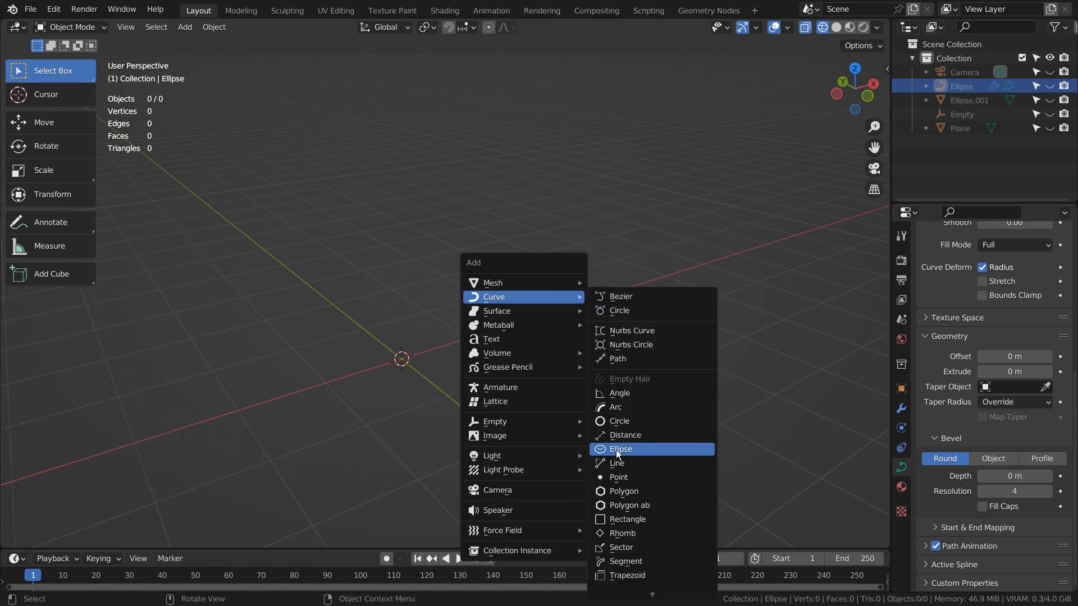
pyautogui.click(668, 447)
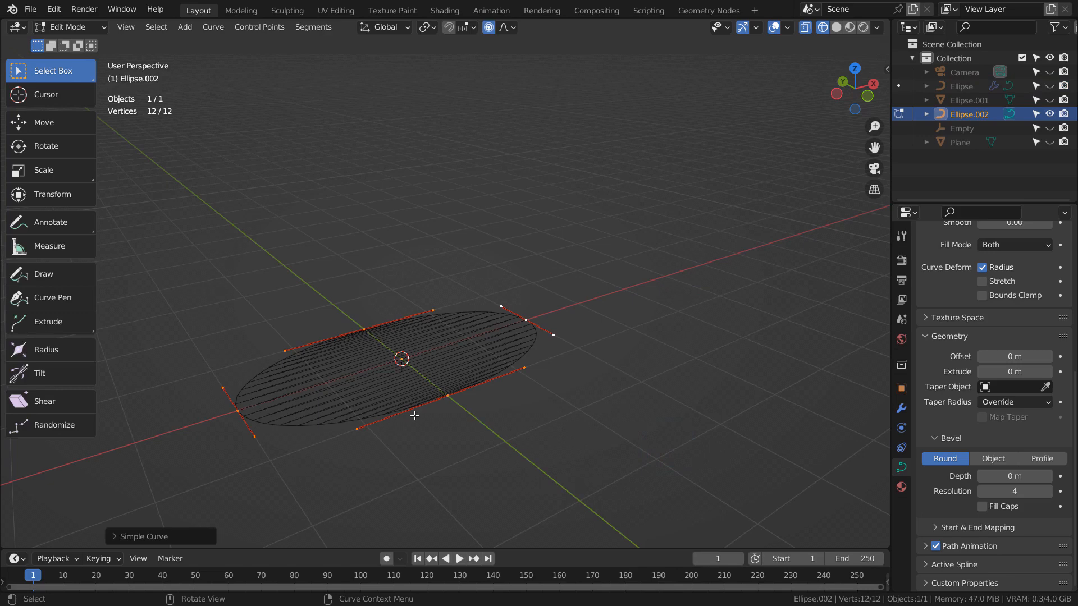
# Try to raise the new ellipse's end control point on the X axis along Z with proportional editing enabled.
pyautogui.click(364, 330)
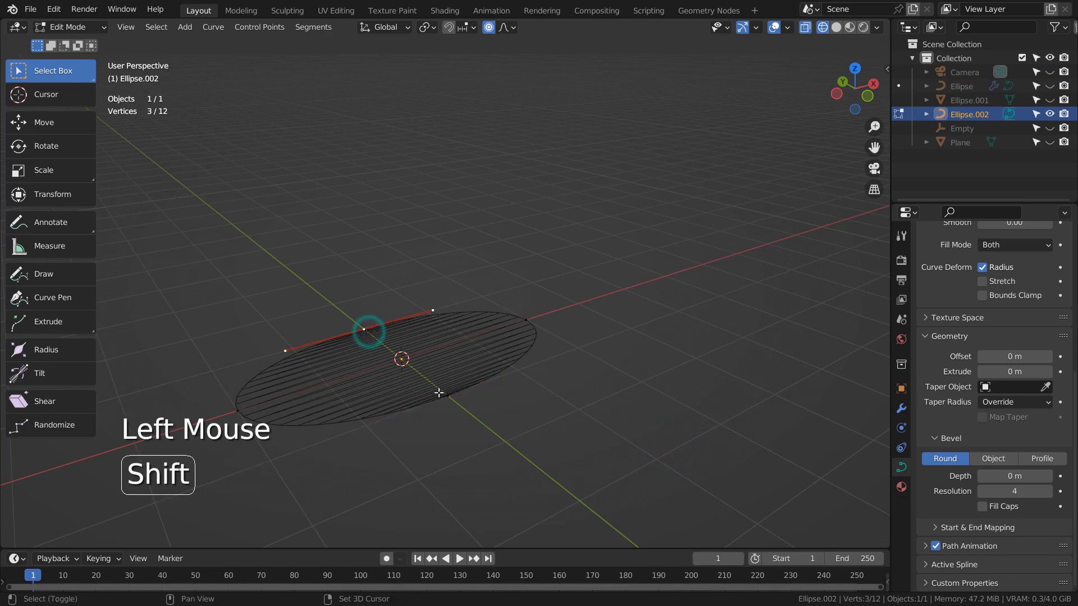
pyautogui.moveTo(718, 406); pyautogui.dragTo(681, 390, button='middle')
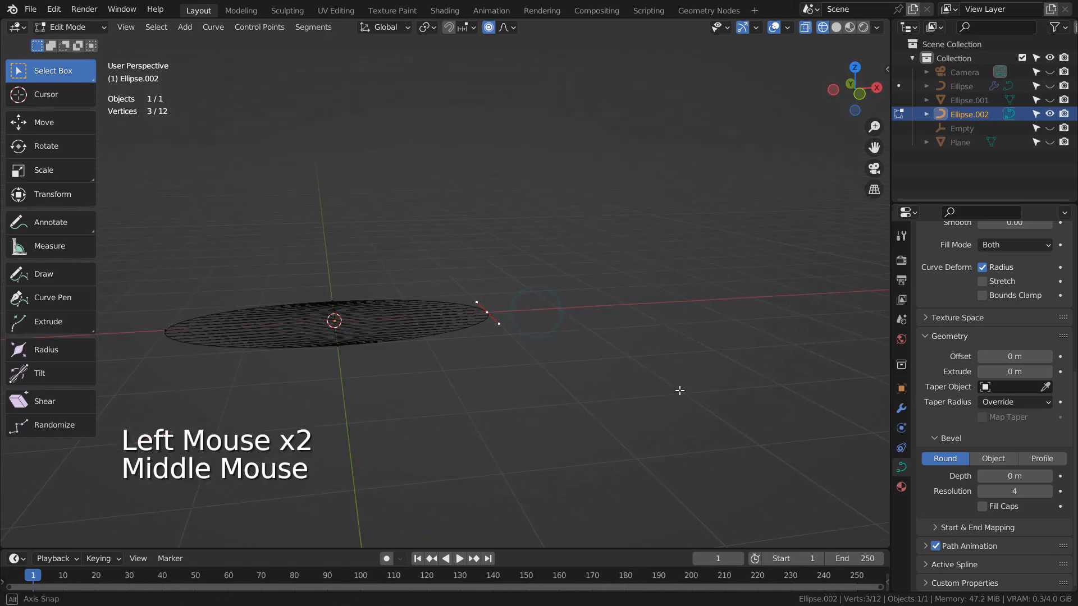
pyautogui.click(488, 27)
pyautogui.click(488, 27)
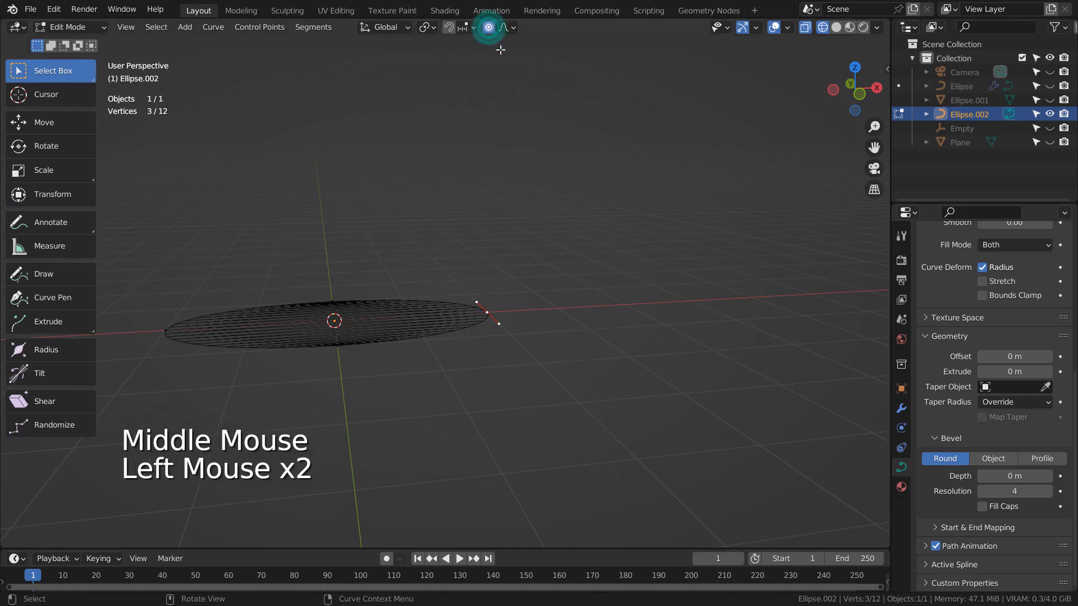
pyautogui.press('g')
pyautogui.press('z')
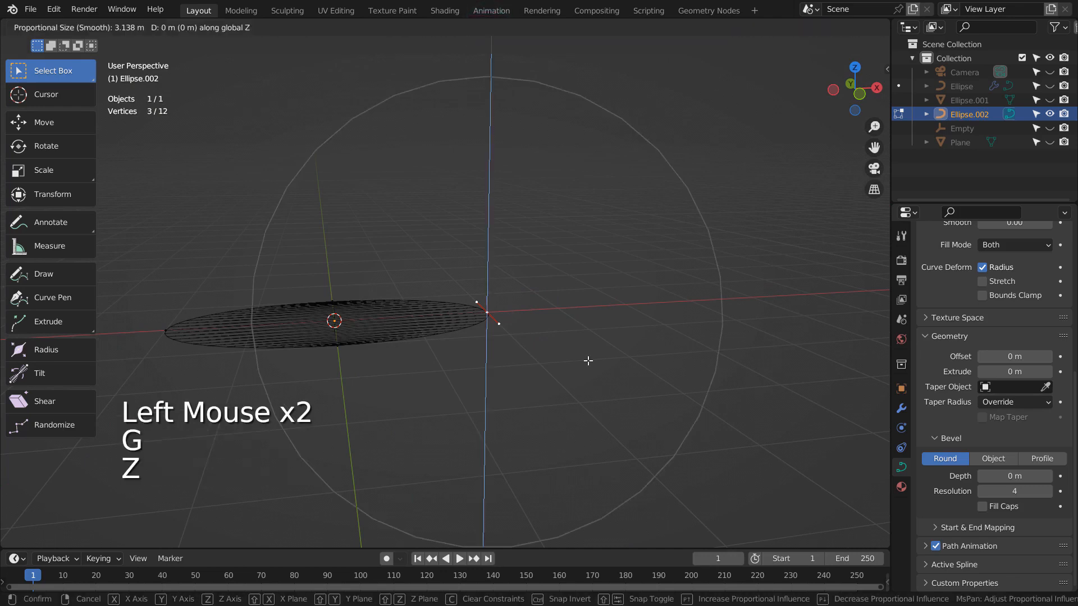
pyautogui.click(544, 279)
# Switch the new ellipse's shape to 3D and raise its end control point along Z with proportional editing, then return to Object Mode.
pyautogui.scroll(2, 991, 321)
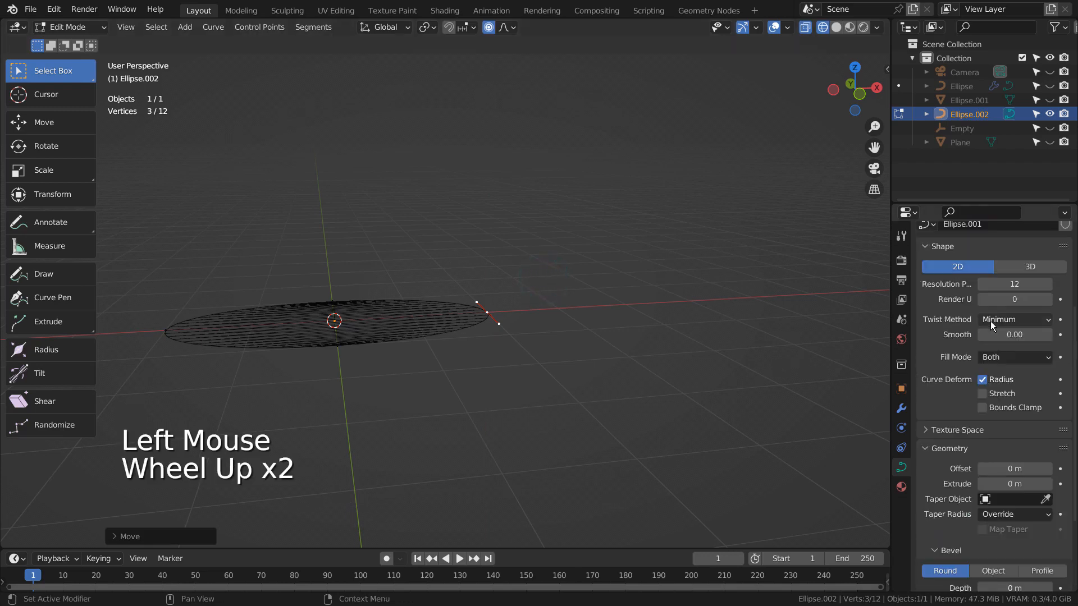
pyautogui.click(1016, 260)
pyautogui.click(1018, 268)
pyautogui.press('g')
pyautogui.press('z')
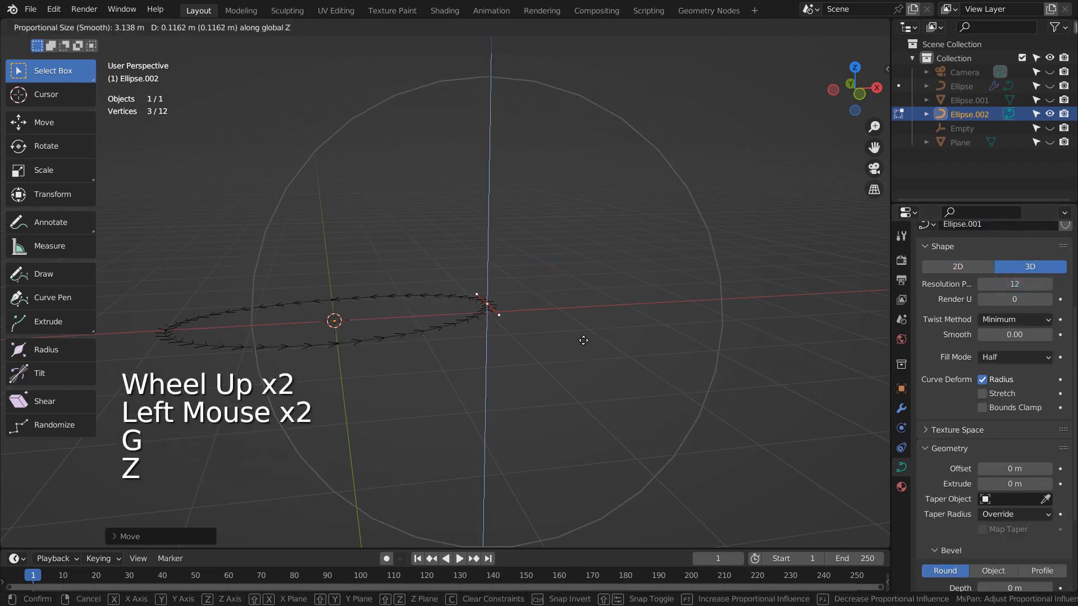
pyautogui.click(557, 274)
pyautogui.press('Tab')
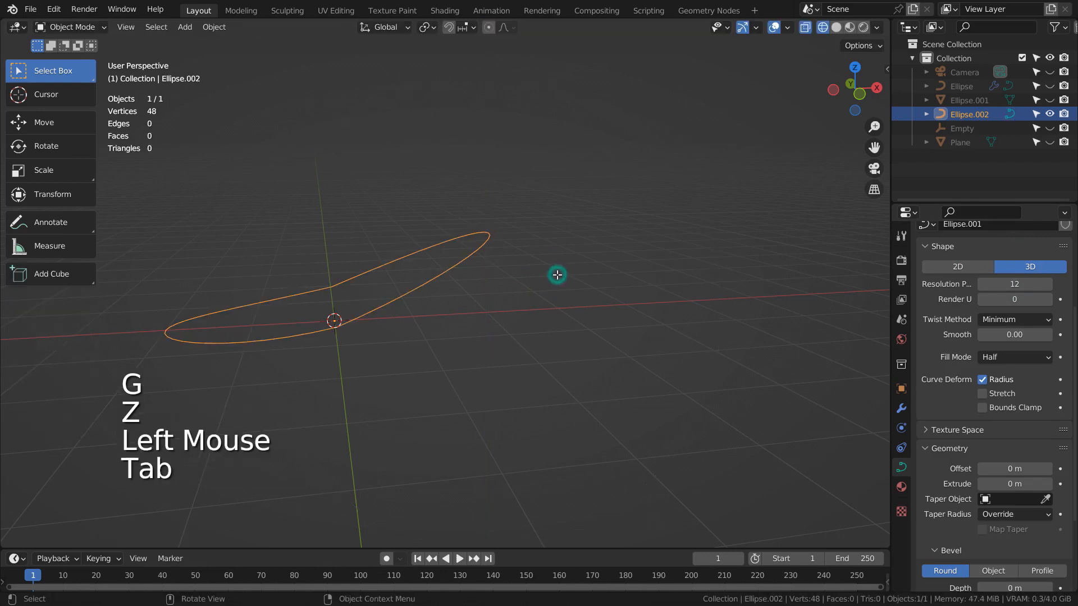
# Give the new ellipse curve a bevel depth of 0.11 m and set its fill mode to Full.
pyautogui.scroll(-2, 985, 477)
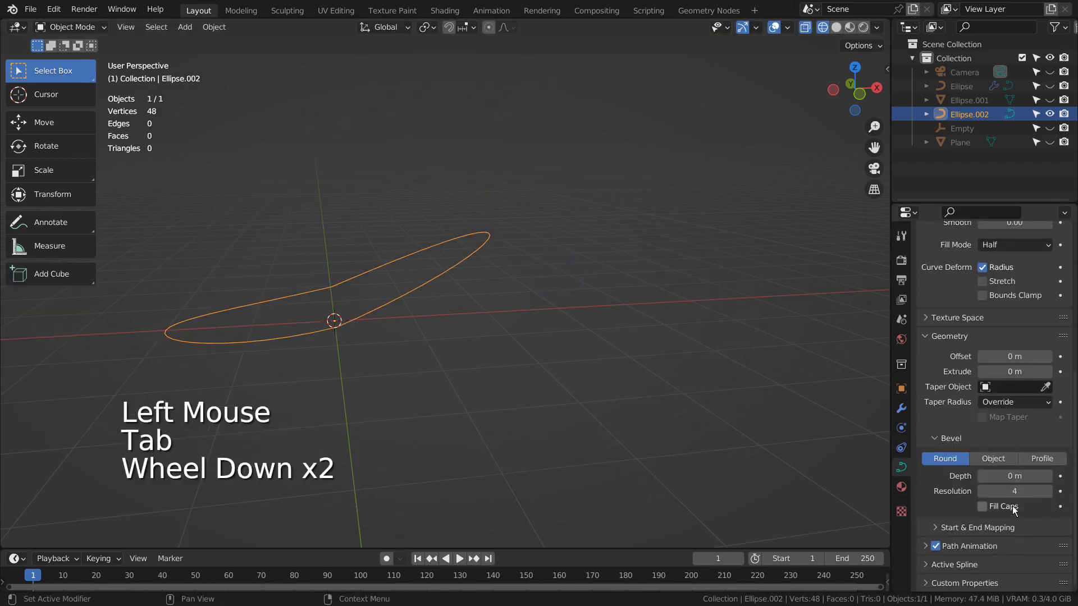
pyautogui.click(1009, 477)
pyautogui.moveTo(1009, 477); pyautogui.dragTo(1044, 477)
pyautogui.scroll(2, 1013, 394)
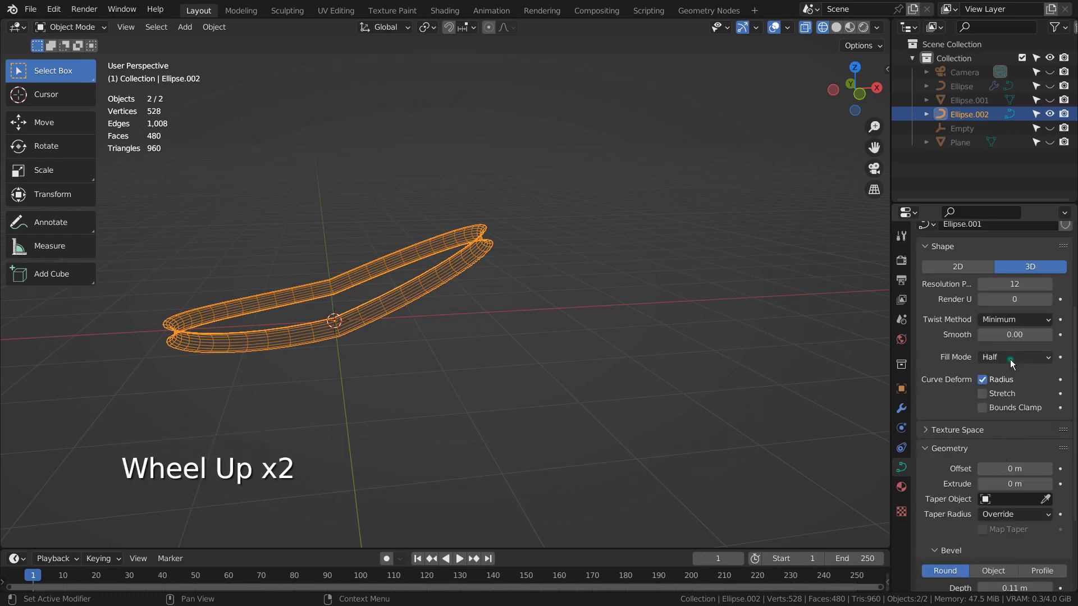
pyautogui.click(1011, 362)
pyautogui.click(996, 372)
pyautogui.moveTo(547, 351)
pyautogui.mouseDown(button='middle')
pyautogui.moveTo(547, 384)
pyautogui.moveTo(669, 342)
pyautogui.moveTo(528, 355)
pyautogui.mouseUp(button='middle')
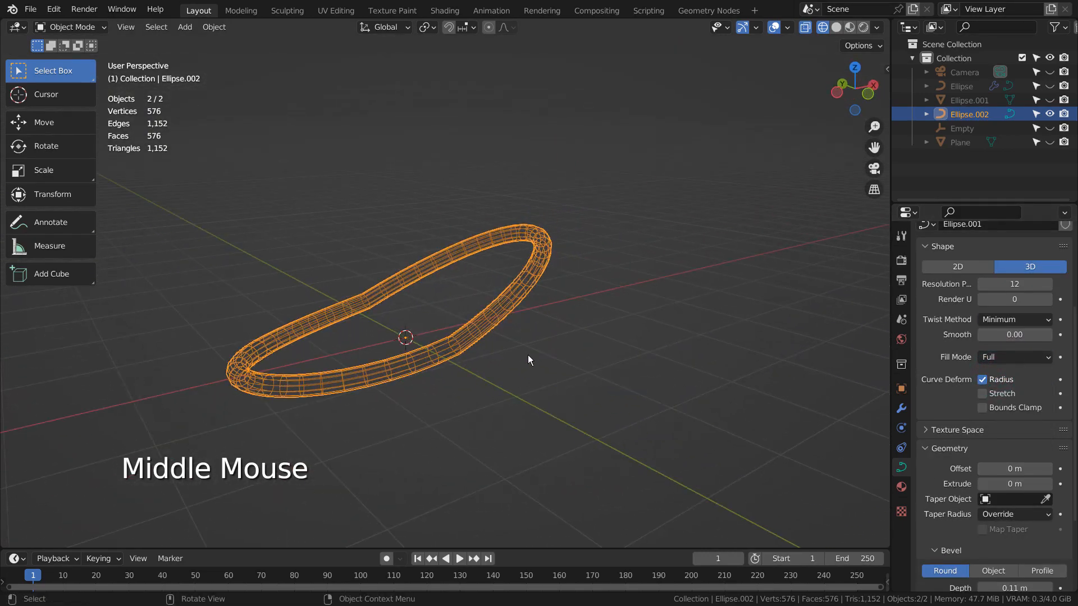
# Undo the new ellipse and all its edits, along with the original Ellipse's hiding and bevel depth change.
pyautogui.hotkey('ctrl', 'z')
pyautogui.hotkey('ctrl', 'z')
pyautogui.hotkey('ctrl', 'z')
pyautogui.hotkey('ctrl', 'z')
pyautogui.hotkey('ctrl', 'z')
pyautogui.hotkey('ctrl', 'z')
pyautogui.hotkey('ctrl', 'z')
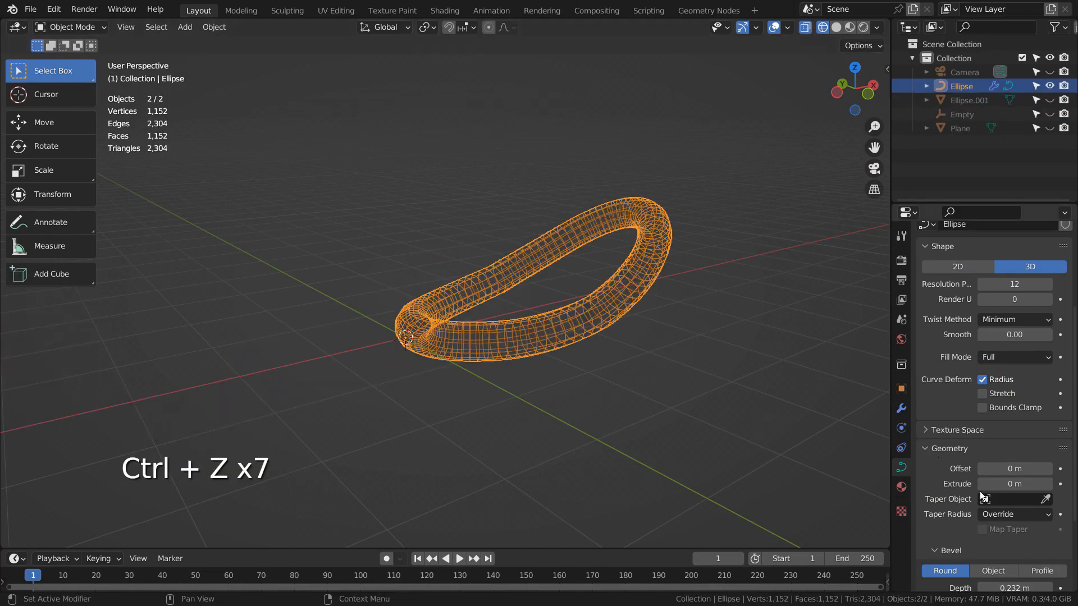
# Examine the Ellipse curve's shape, geometry and bevel settings in an enlarged view.
pyautogui.scroll(-3, 982, 496)
pyautogui.hotkey('ctrl', 'space')
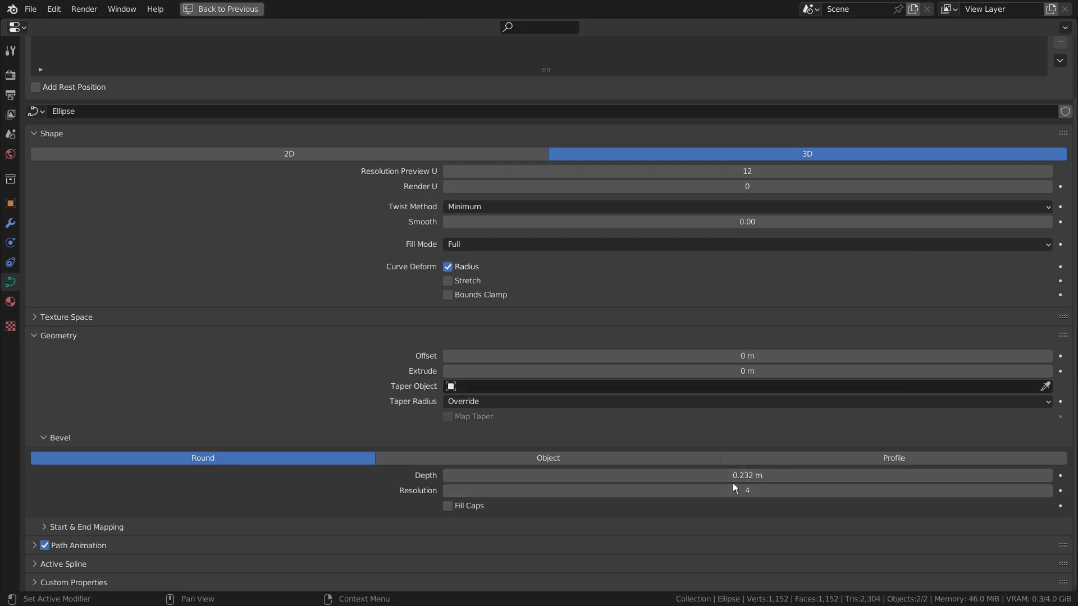
pyautogui.hotkey('ctrl', 'space')
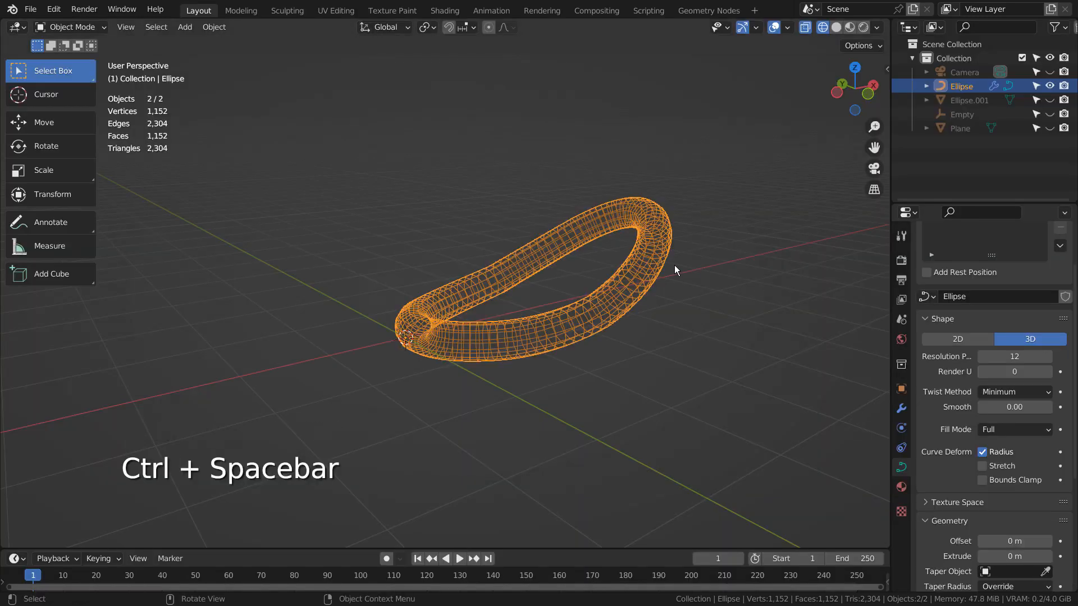
# Select the Empty and make it visible in the viewport.
pyautogui.click(905, 408)
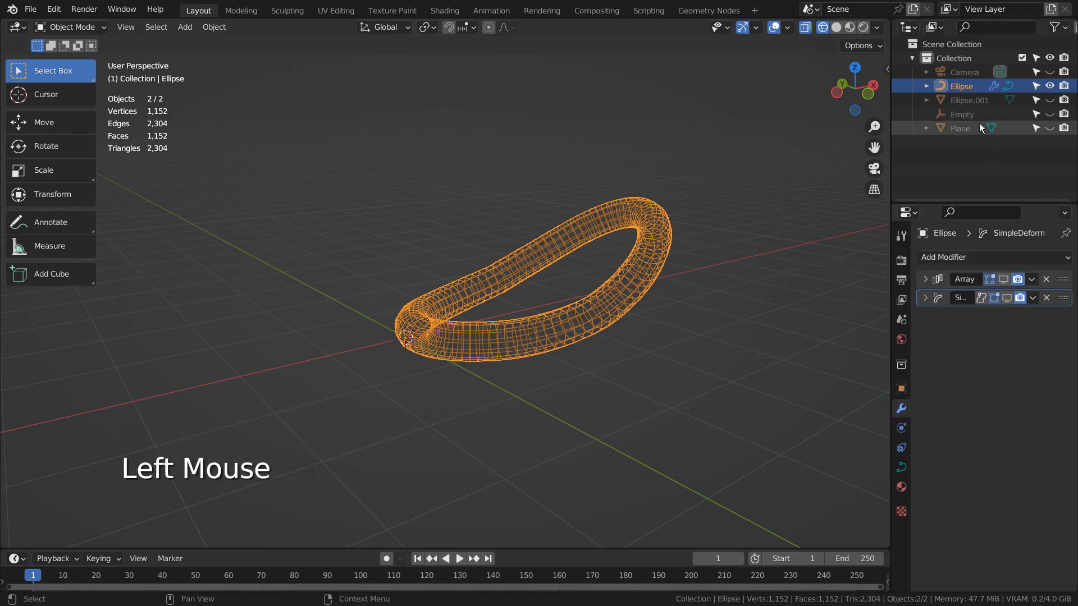
pyautogui.click(961, 114)
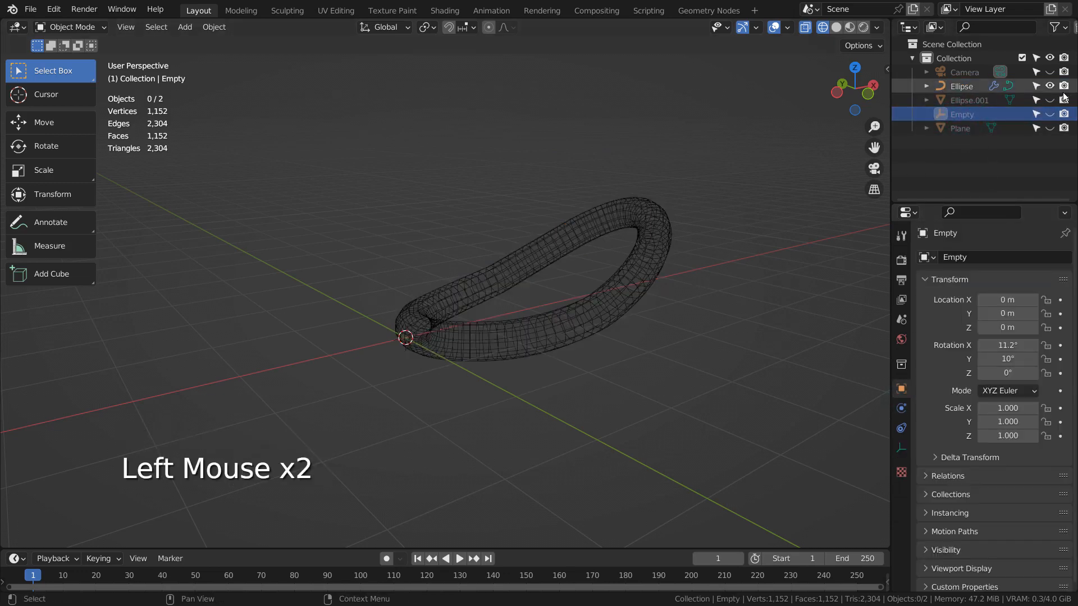
pyautogui.click(1050, 114)
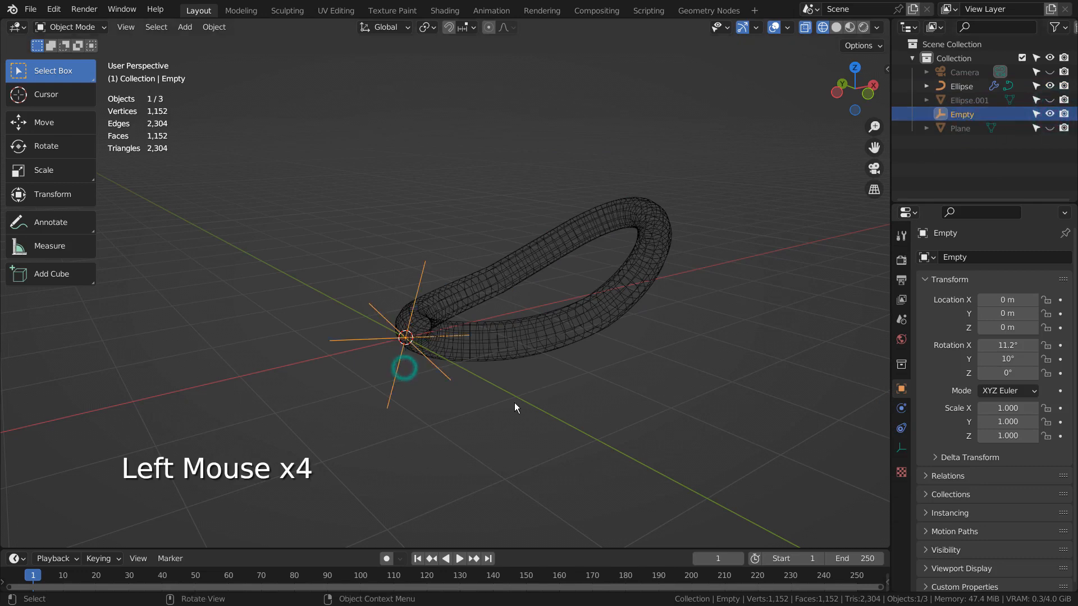
# Select the Ellipse and examine its expanded Array modifier settings, including the count and object offset, in an enlarged view.
pyautogui.click(961, 86)
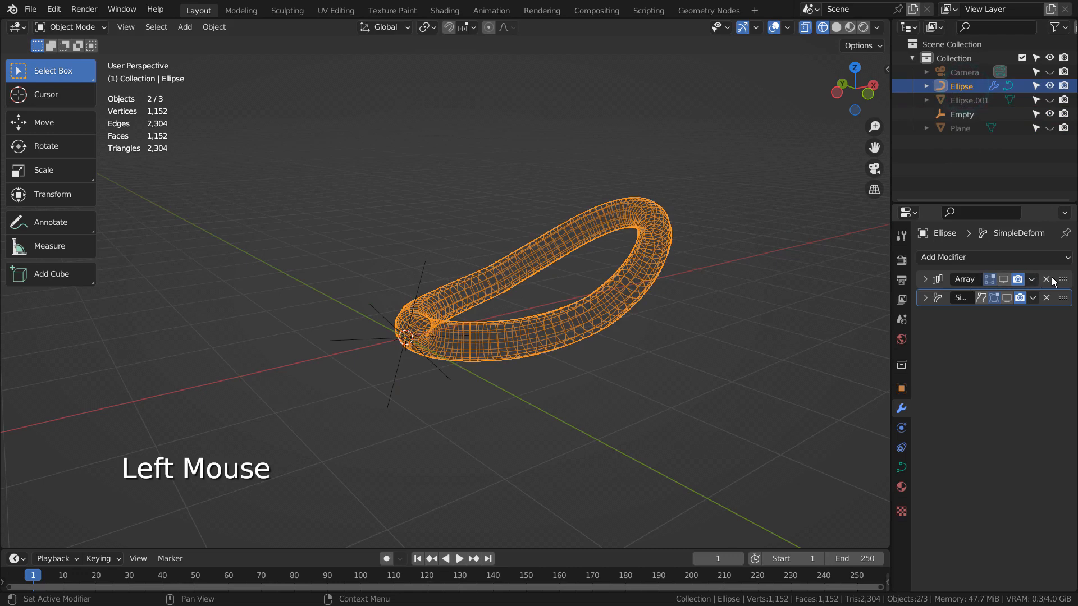
pyautogui.click(921, 279)
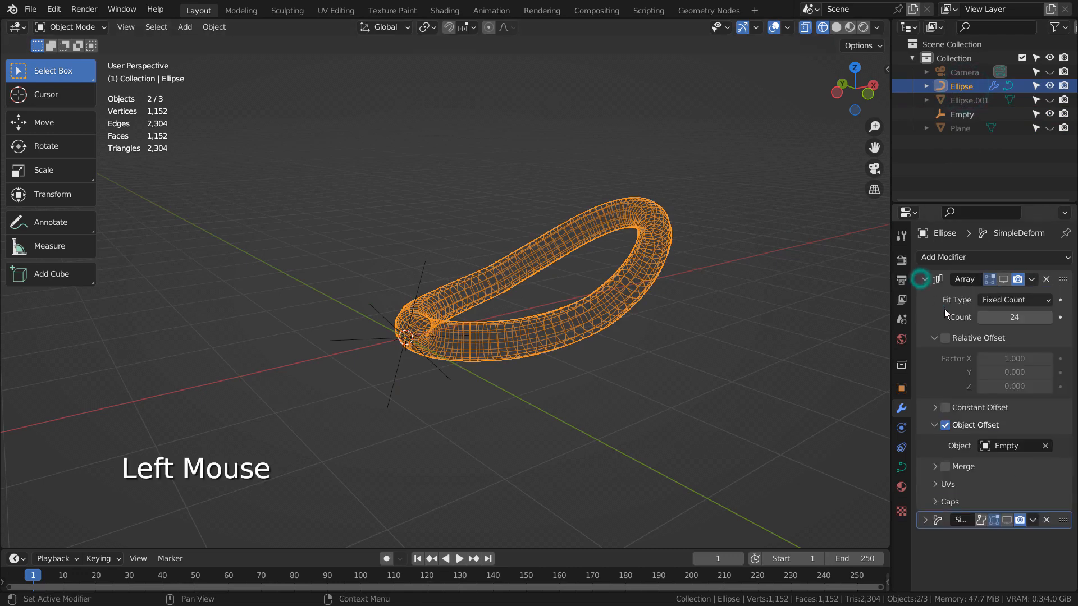
pyautogui.hotkey('ctrl', 'space')
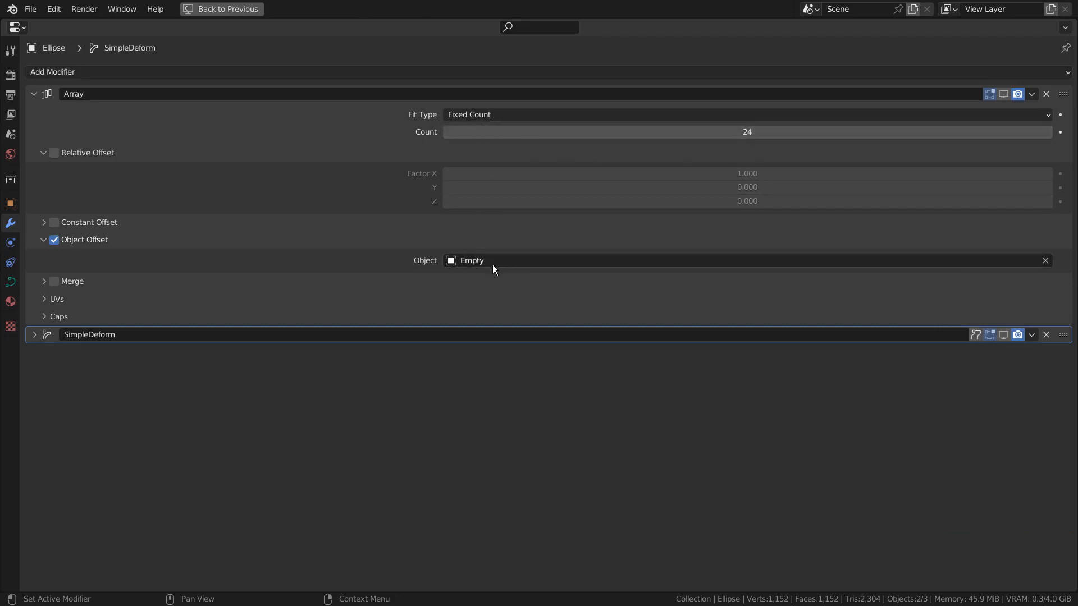
pyautogui.hotkey('ctrl', 'space')
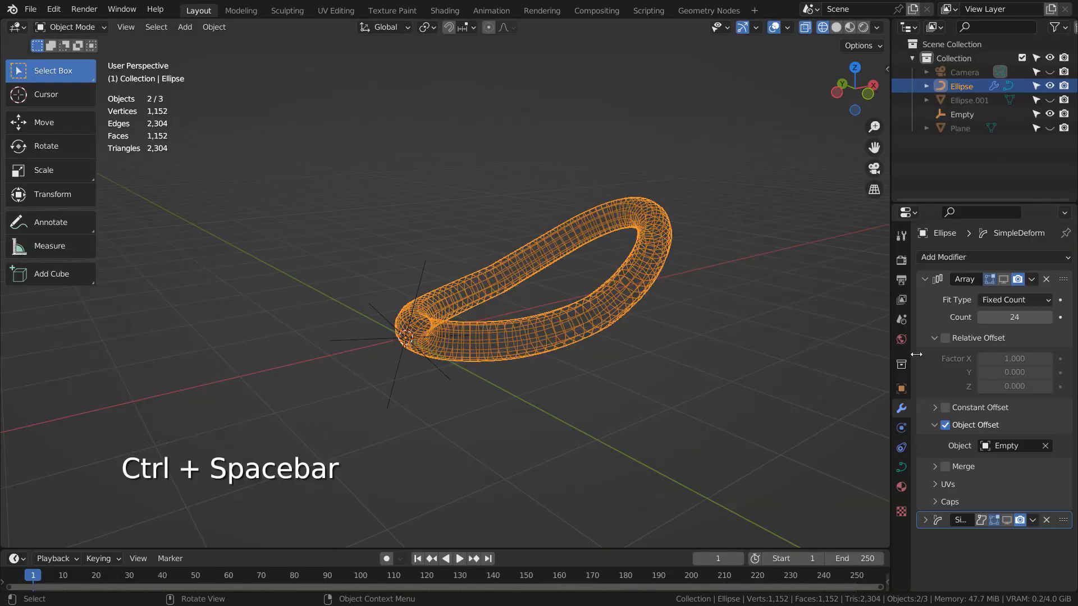
# Turn the Ellipse's Array modifier back on in the viewport and select the Empty that drives its offset.
pyautogui.click(1004, 280)
pyautogui.moveTo(718, 333); pyautogui.dragTo(435, 340, button='middle')
pyautogui.click(960, 115)
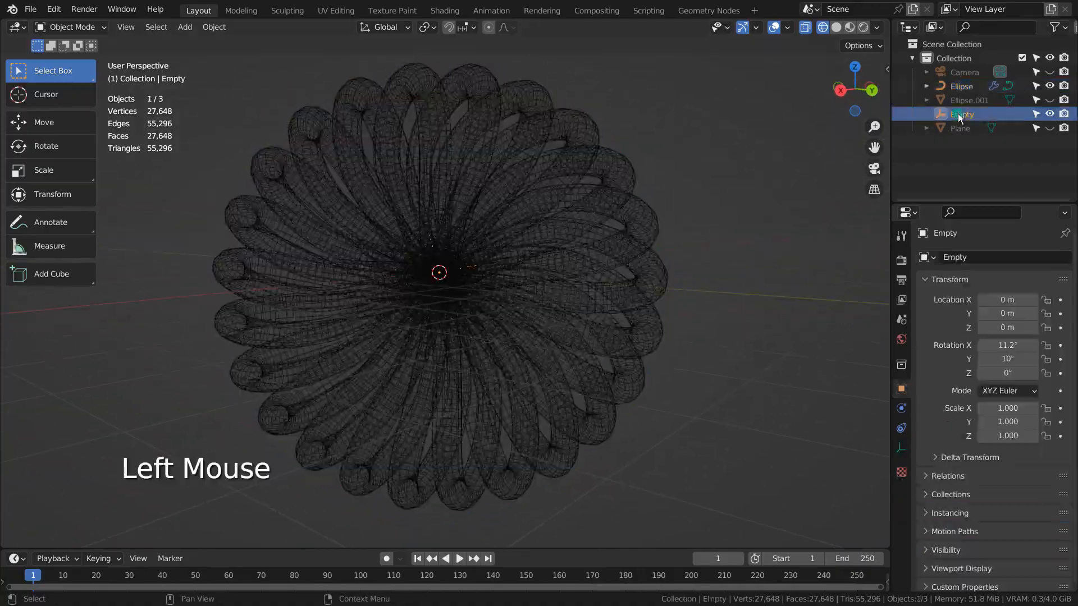
# Examine the Empty's location, rotation and scale in an enlarged view and reselect the Ellipse.
pyautogui.hotkey('ctrl', 'space')
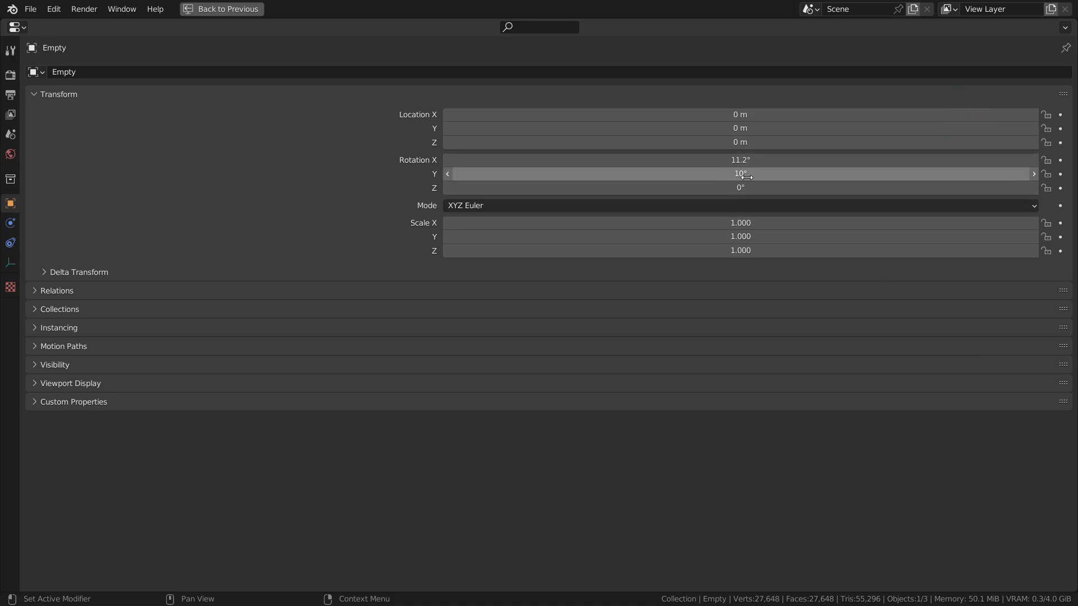
pyautogui.hotkey('ctrl', 'space')
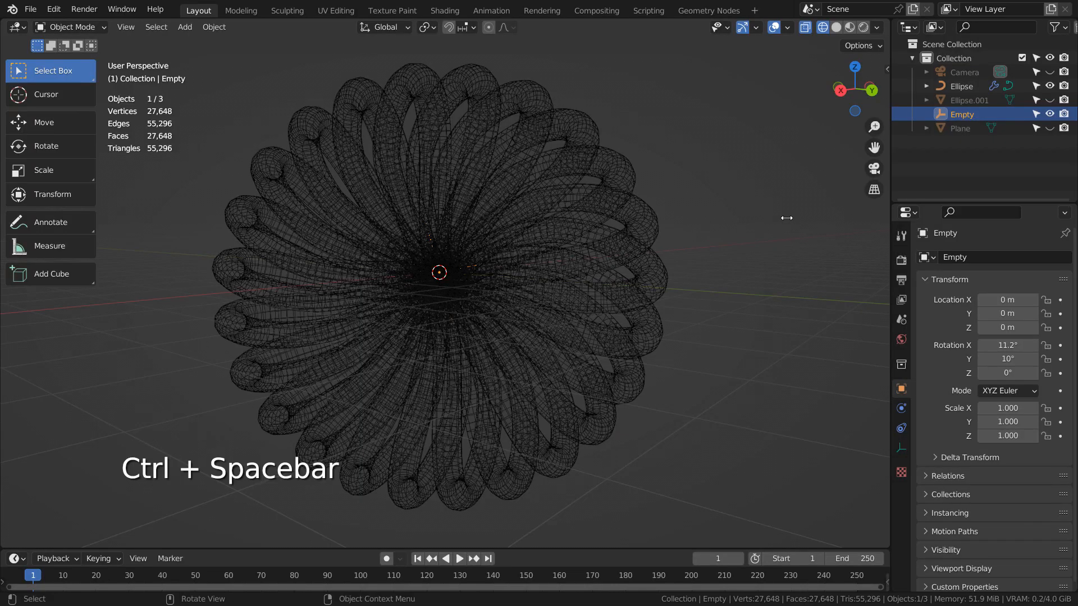
pyautogui.click(635, 278)
pyautogui.moveTo(633, 277); pyautogui.dragTo(634, 423, button='middle')
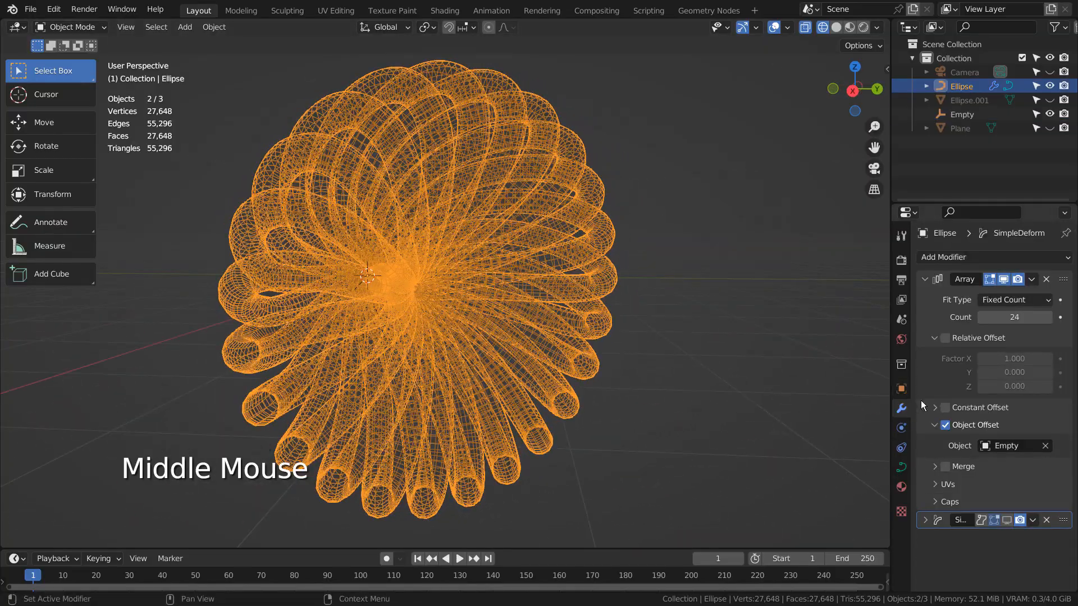
# Examine the Ellipse's expanded SimpleDeform bend settings in an enlarged view and turn the modifier on in the viewport.
pyautogui.click(926, 517)
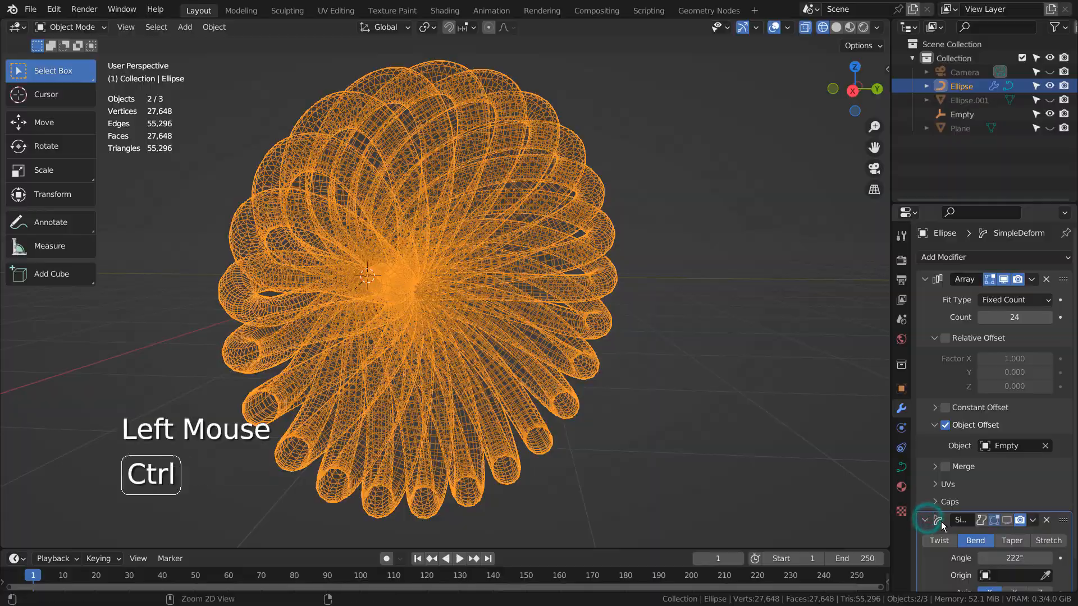
pyautogui.hotkey('ctrl', 'space')
pyautogui.click(34, 93)
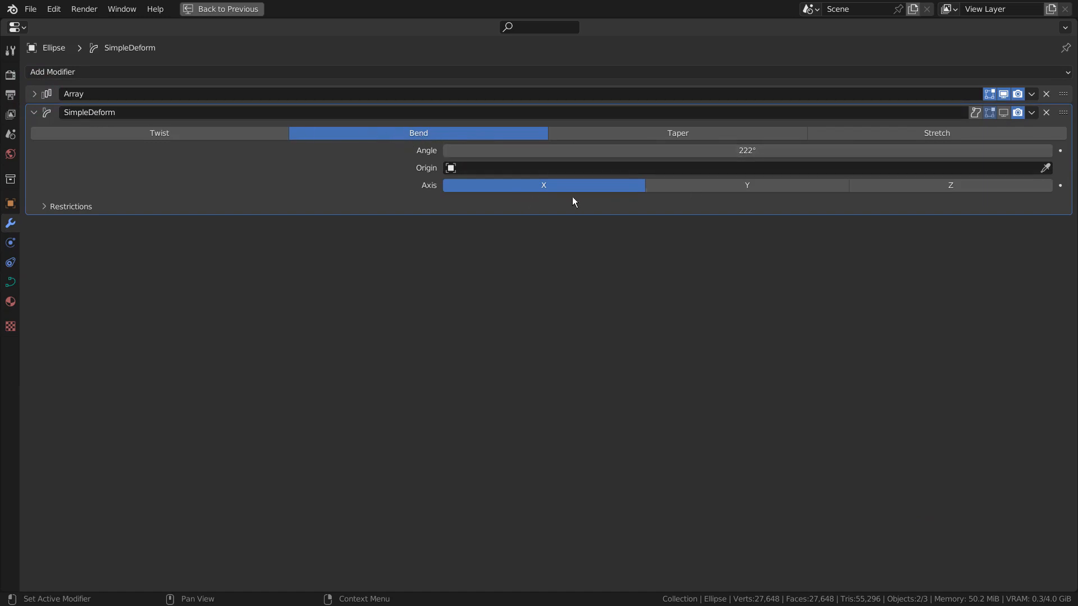
pyautogui.hotkey('ctrl', 'space')
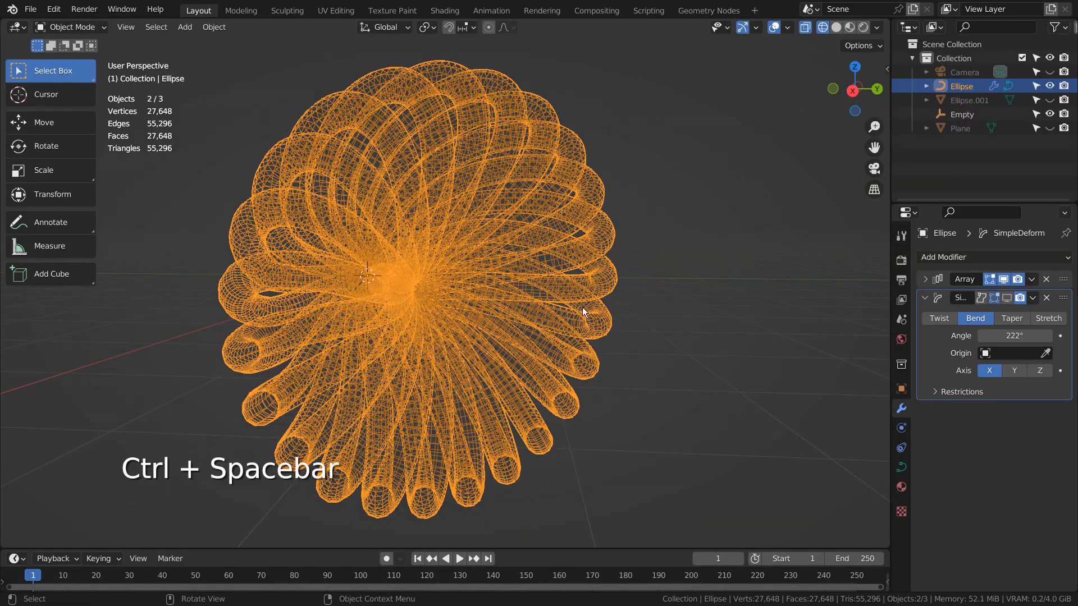
pyautogui.click(1006, 300)
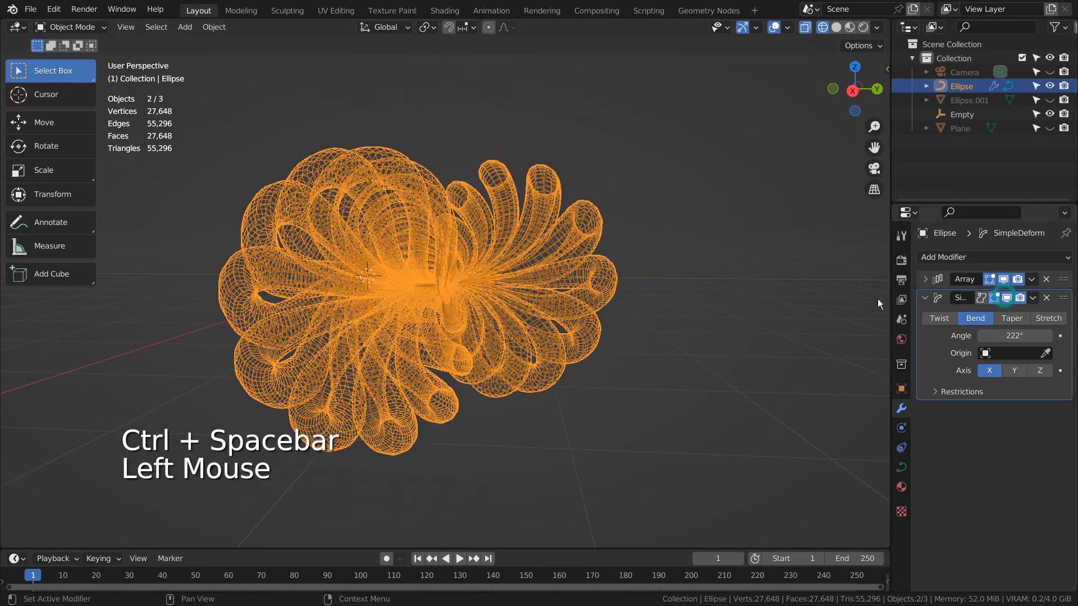
pyautogui.moveTo(797, 303); pyautogui.dragTo(558, 312, button='middle')
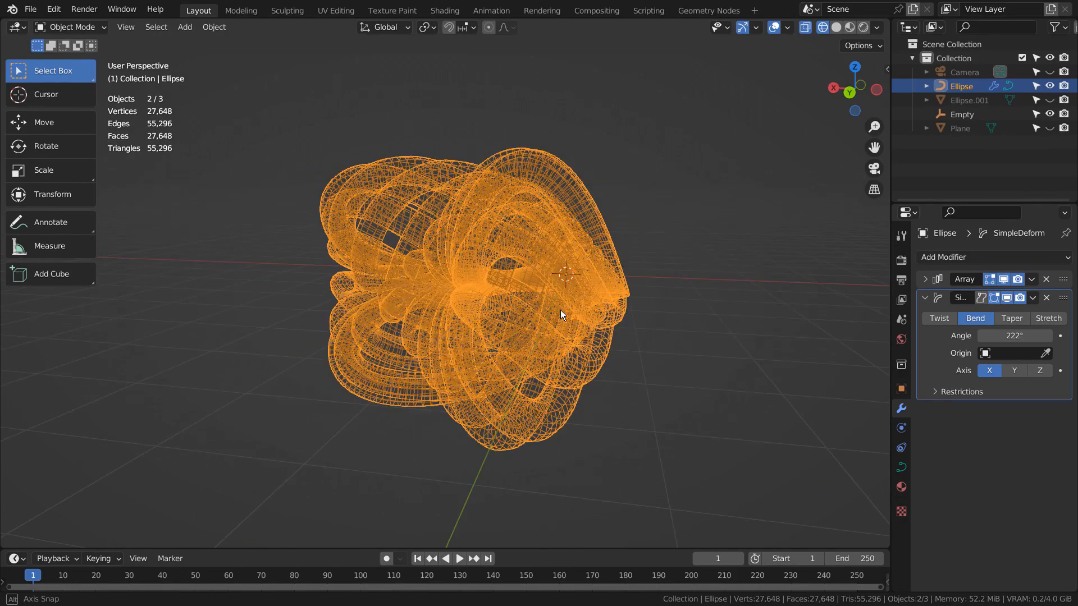
# Hide the Ellipse curve, make Ellipse.001 visible instead and select it.
pyautogui.click(1050, 86)
pyautogui.click(1050, 100)
pyautogui.click(544, 247)
pyautogui.moveTo(655, 275); pyautogui.dragTo(702, 331, button='middle')
pyautogui.scroll(-2, 604, 342)
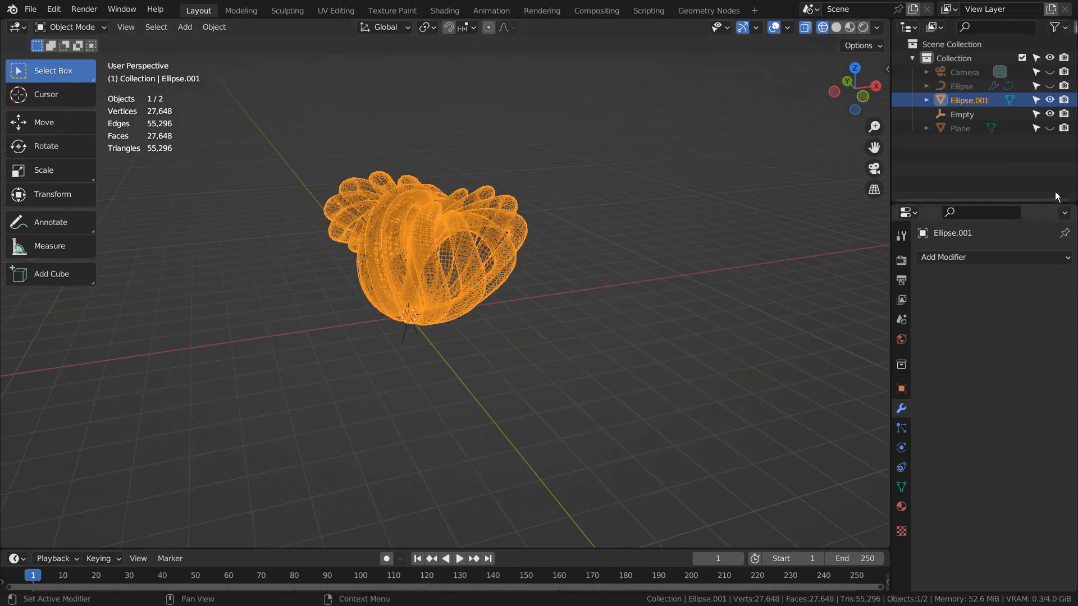
# Make the Plane visible, select it and switch the viewport out of wireframe shading.
pyautogui.click(1050, 128)
pyautogui.click(951, 129)
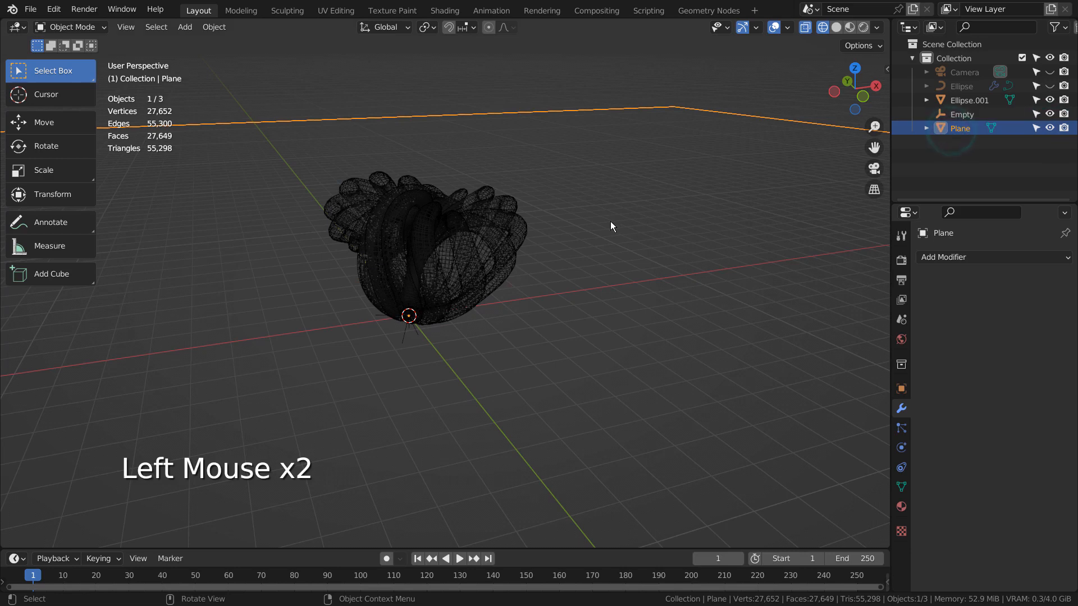
pyautogui.hotkey('shift', 'z')
# Select Ellipse.001 and examine its material's Principled BSDF settings in an enlarged node editor of the Shading workspace.
pyautogui.click(429, 230)
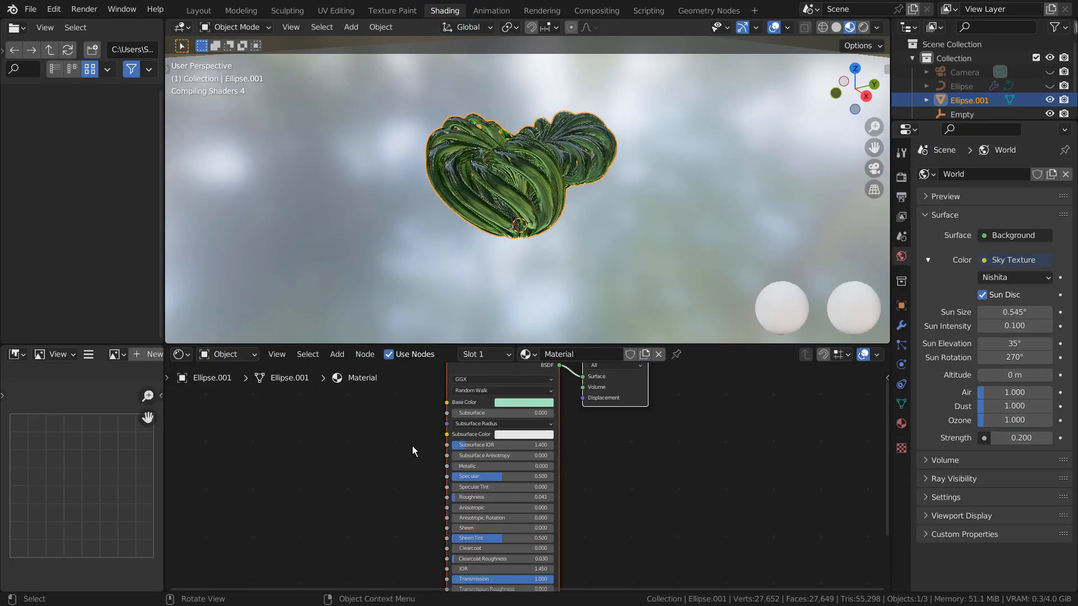
pyautogui.hotkey('ctrl', 'space')
pyautogui.press('Home')
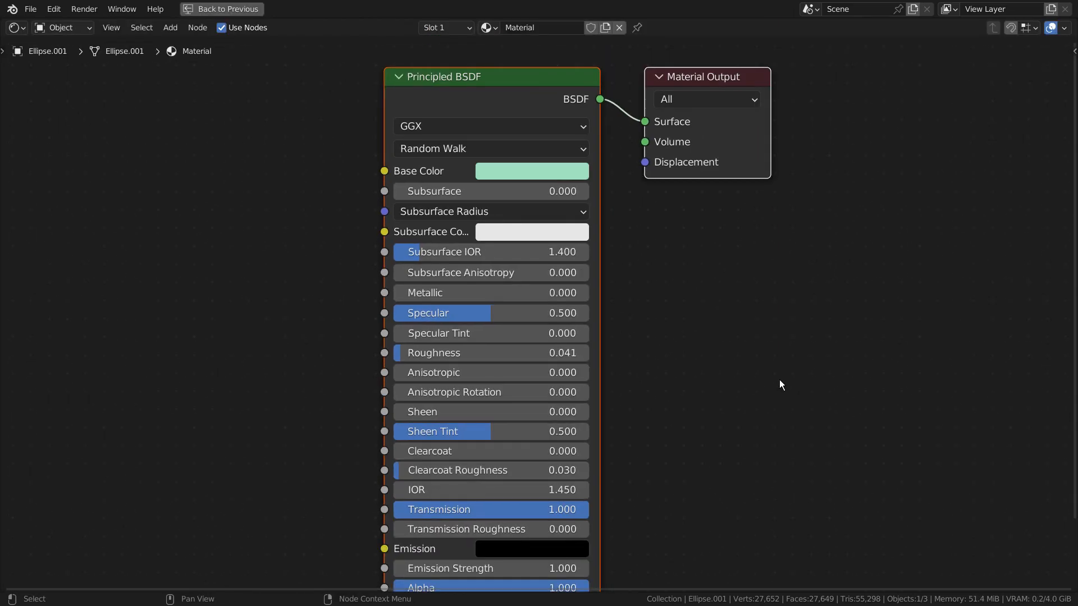
pyautogui.moveTo(787, 390); pyautogui.dragTo(796, 346, button='middle')
pyautogui.scroll(-2, 796, 361)
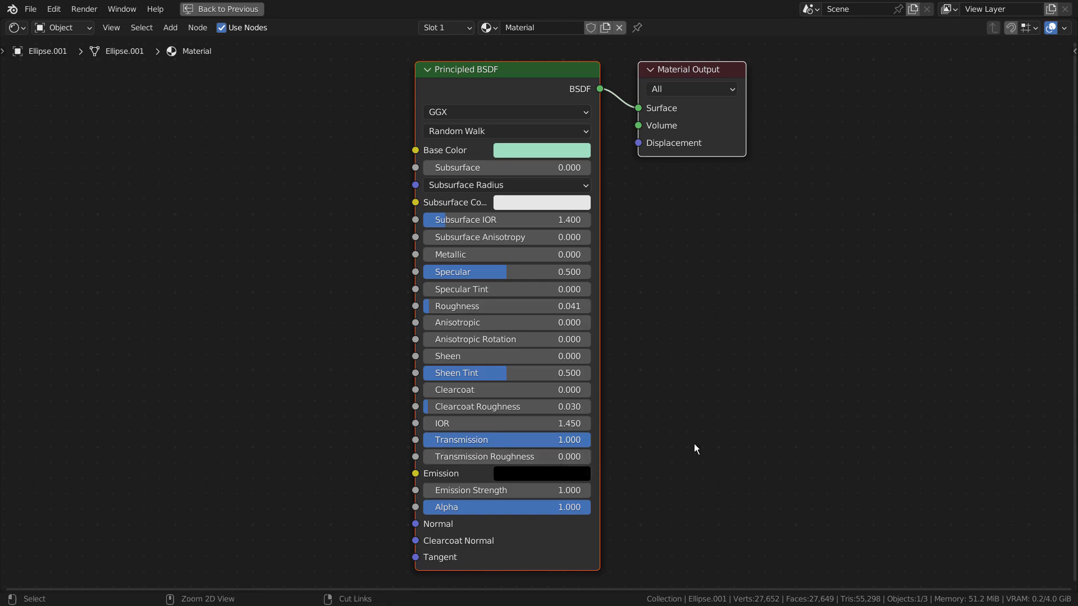
pyautogui.hotkey('ctrl', 'space')
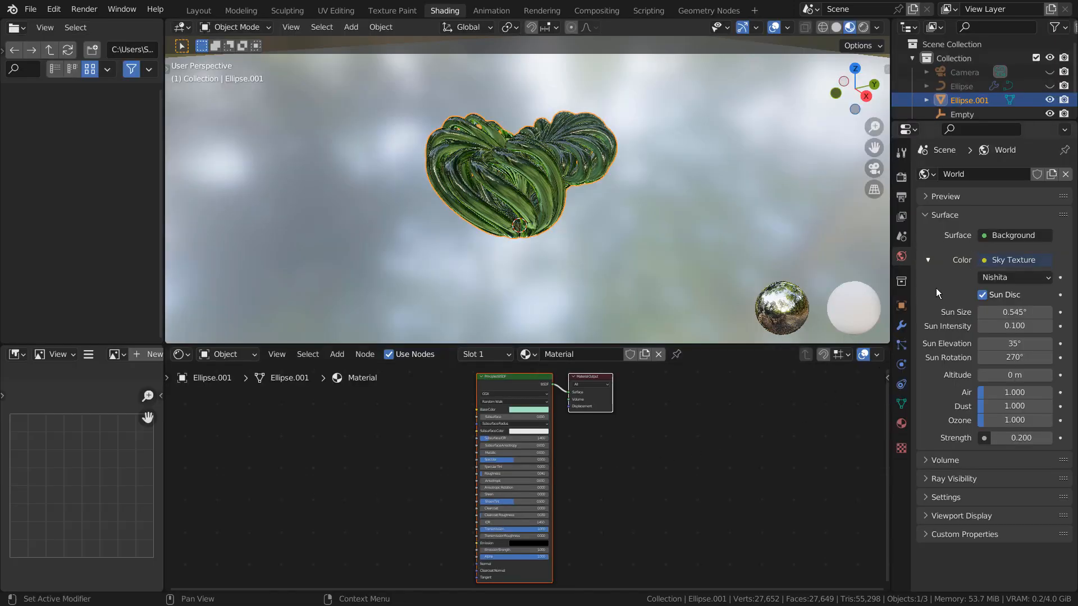
# Examine the World's Sky Texture settings, including sun and strength values, in an enlarged view.
pyautogui.hotkey('ctrl', 'space')
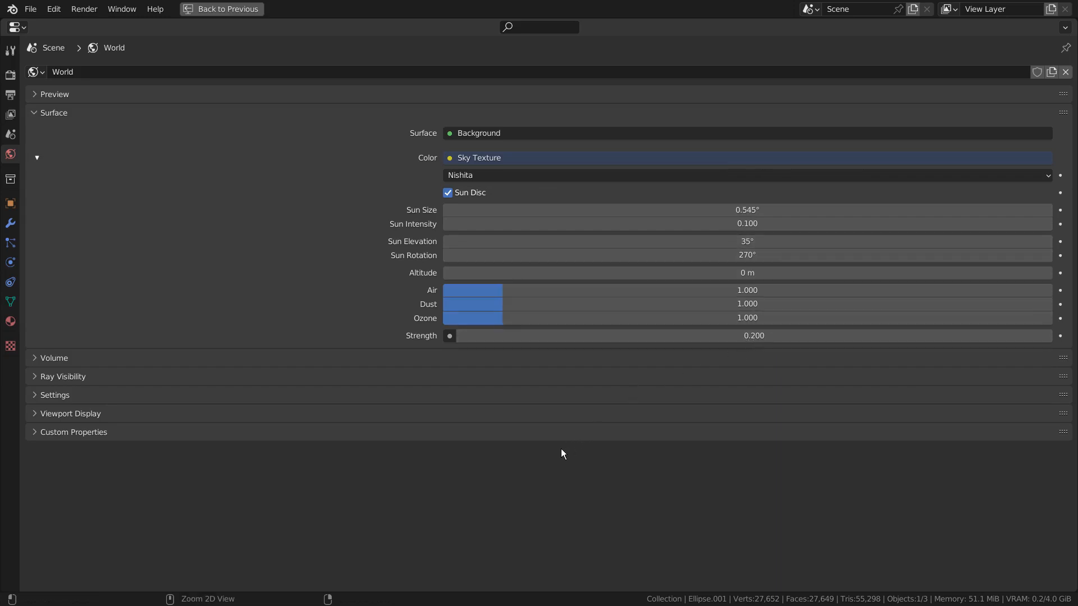
pyautogui.hotkey('ctrl', 'space')
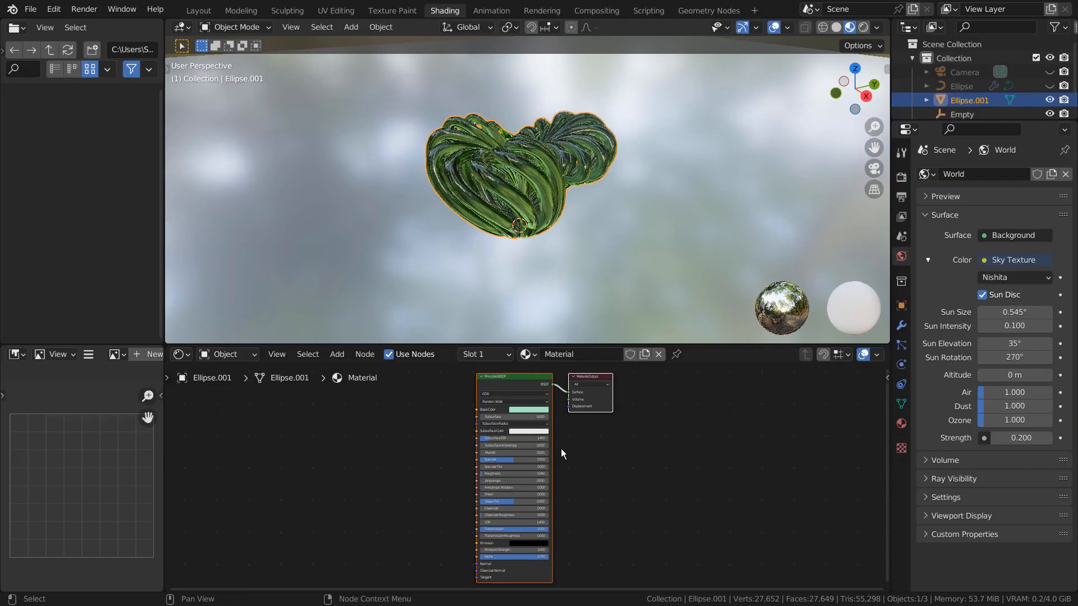
# In the Compositing workspace, move the RGB Curves node clear of the Viewer, above the Glare node, and examine the enlarged node tree.
pyautogui.click(595, 11)
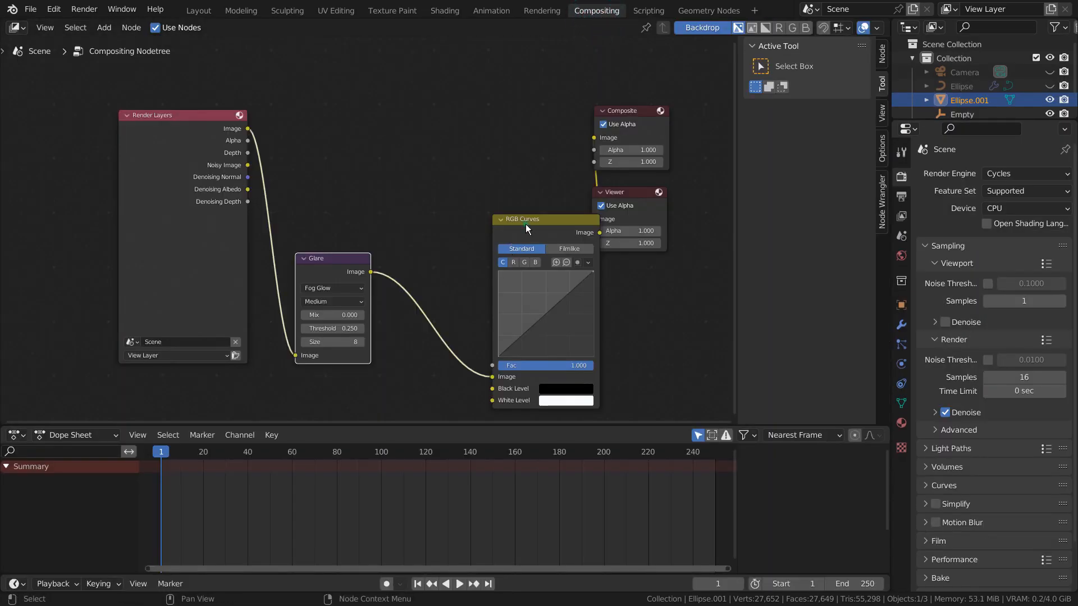
pyautogui.moveTo(525, 222); pyautogui.dragTo(422, 141)
pyautogui.hotkey('ctrl', 'space')
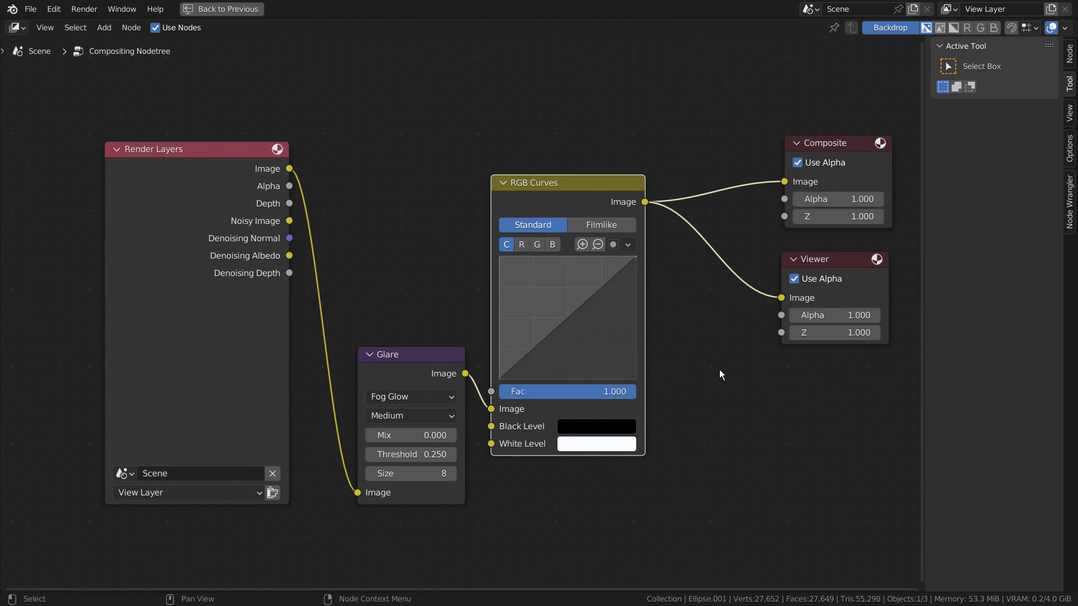
pyautogui.press('n')
pyautogui.scroll(1, 830, 394)
pyautogui.moveTo(830, 394); pyautogui.dragTo(803, 410, button='middle')
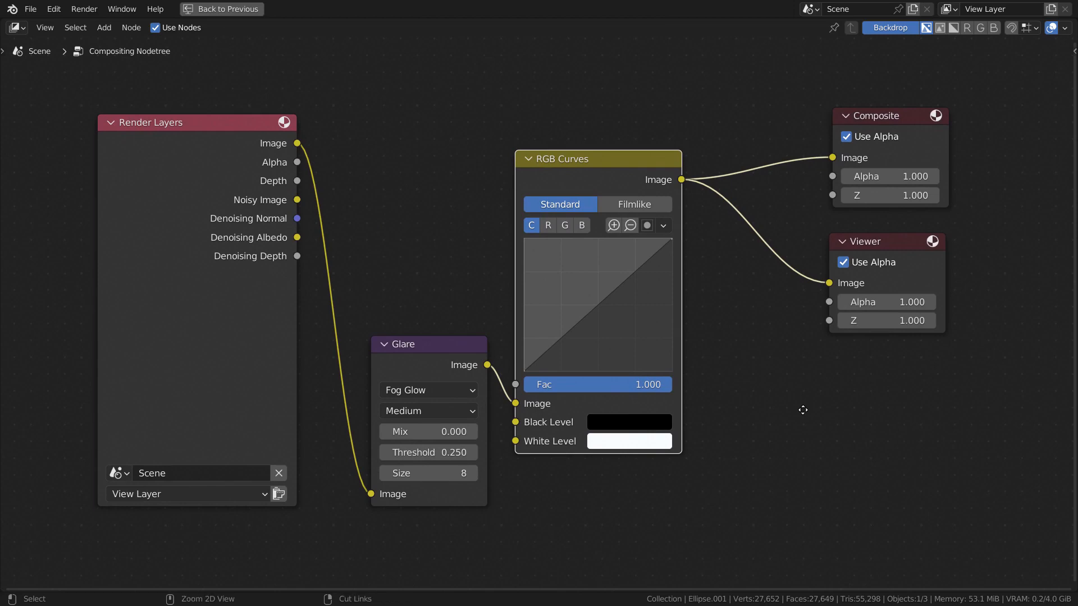
pyautogui.hotkey('ctrl', 'space')
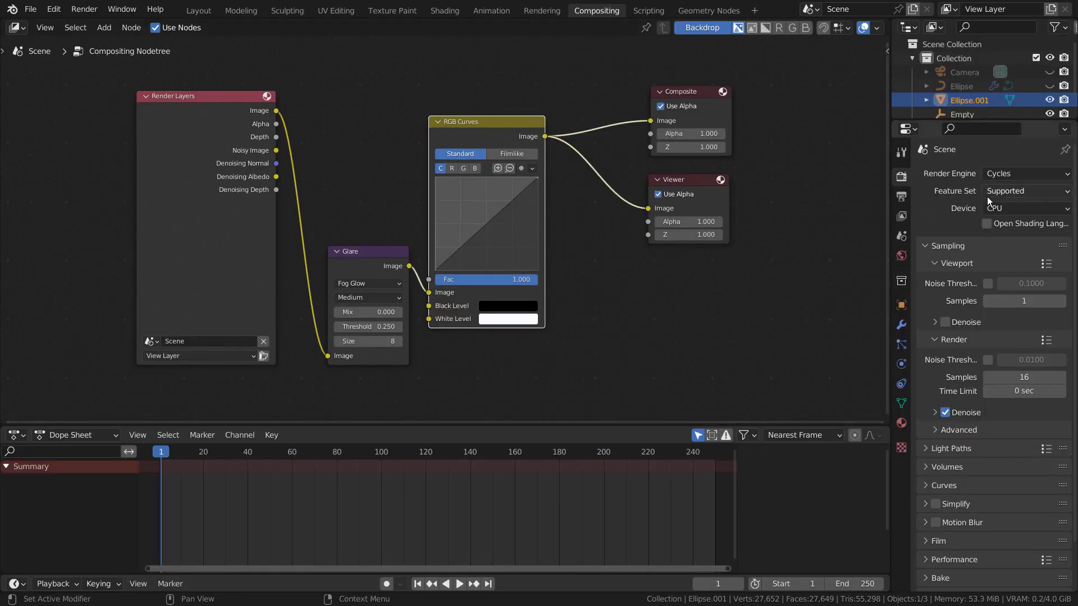
# Examine the scene's Cycles render and sampling settings in an enlarged view.
pyautogui.hotkey('ctrl', 'space')
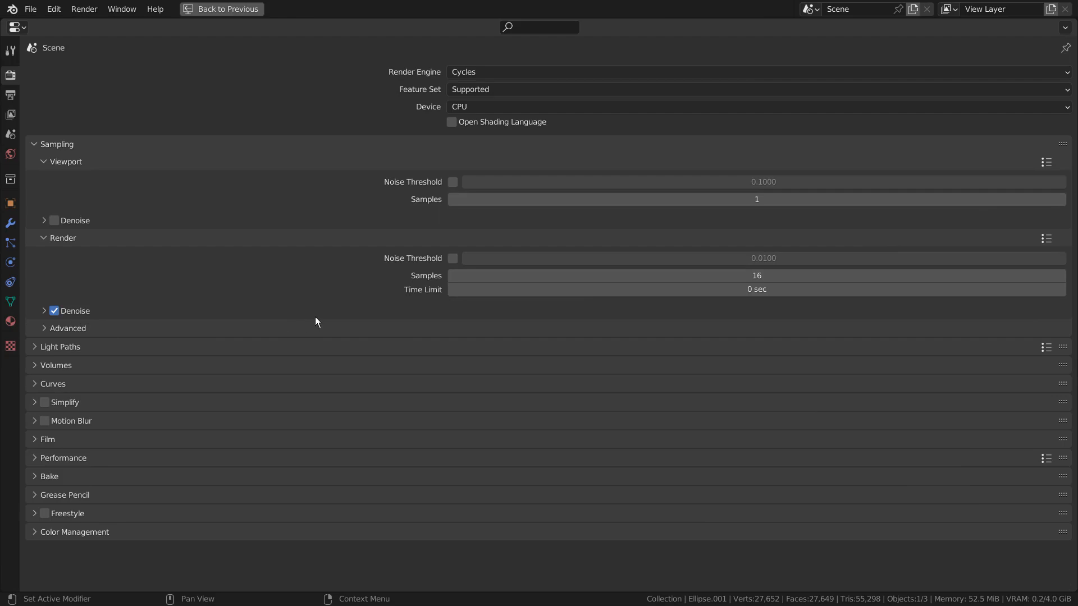
pyautogui.hotkey('ctrl', 'space')
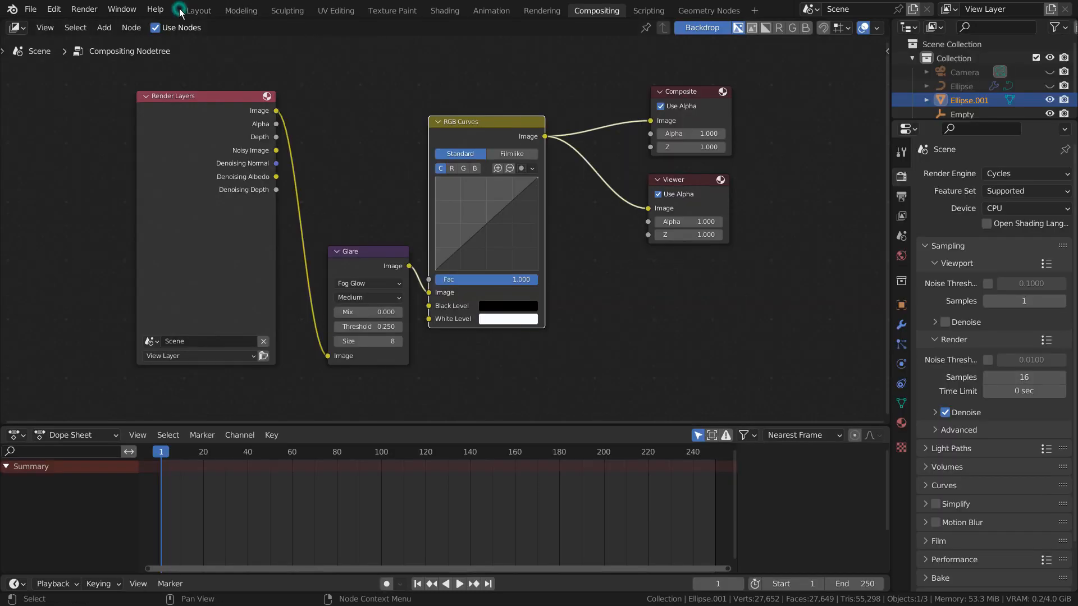
# Return to the Layout workspace and view the sculpture through the camera with the whole frame in view.
pyautogui.click(198, 11)
pyautogui.press('KP_0')
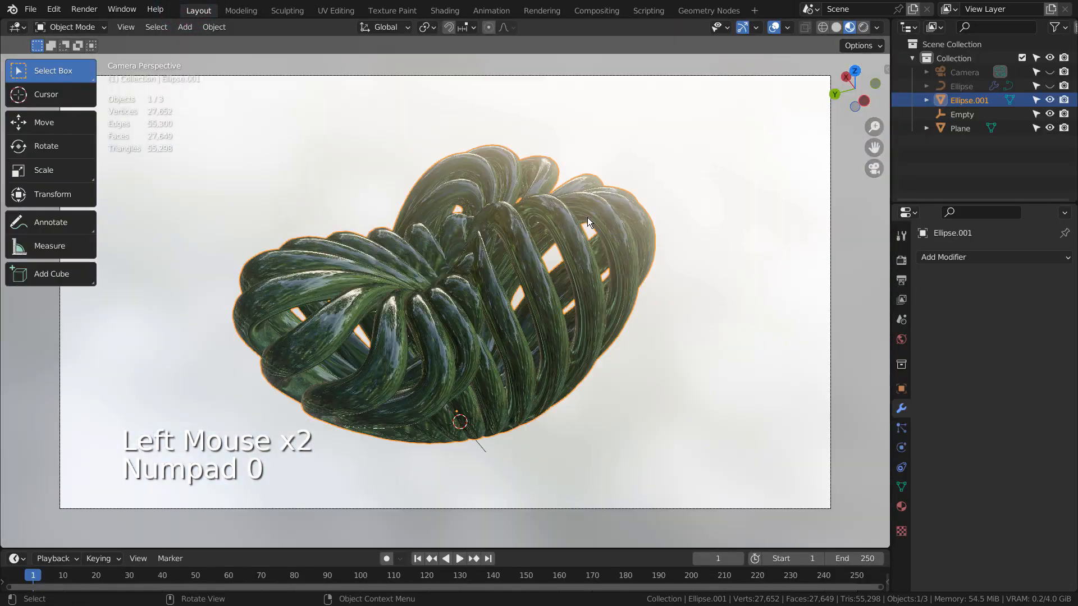
pyautogui.scroll(-2, 587, 217)
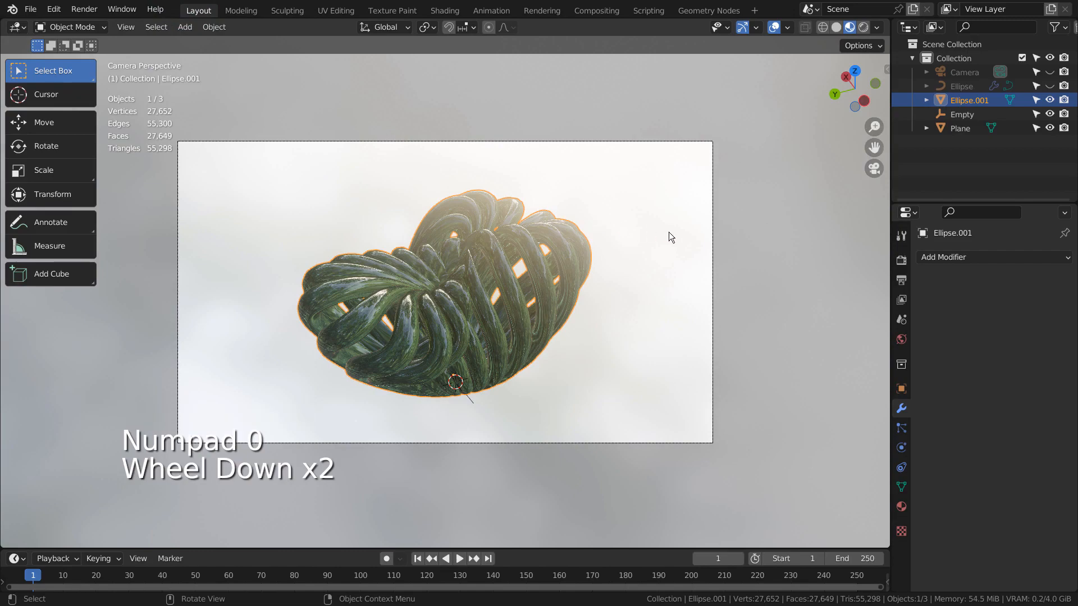